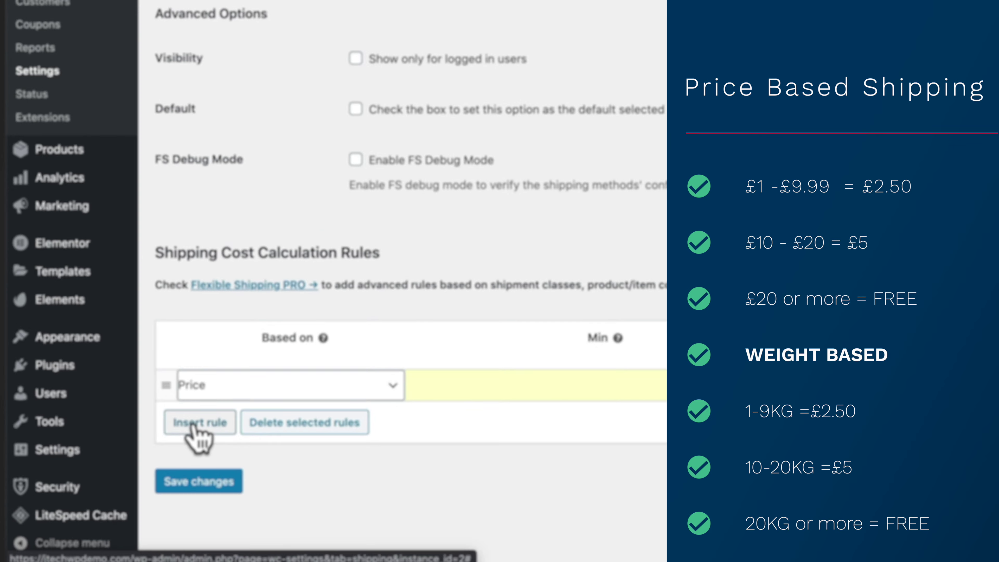
Insert another shipping cost rule based on Price, then return to the Dashboard
{"action": "left_click", "coordinate": [197, 423]}
{"action": "left_click", "coordinate": [254, 396]}
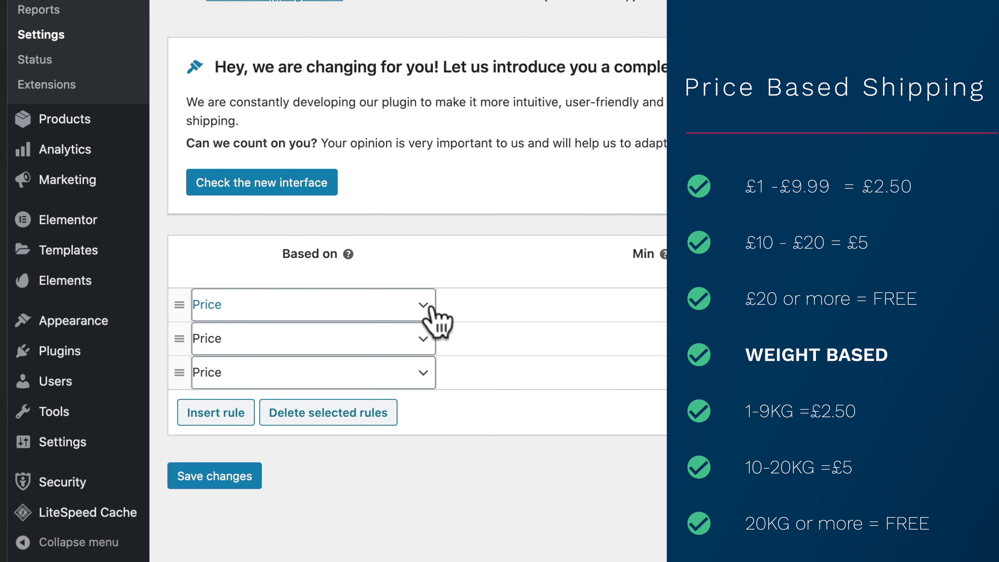
{"action": "left_click", "coordinate": [424, 311]}
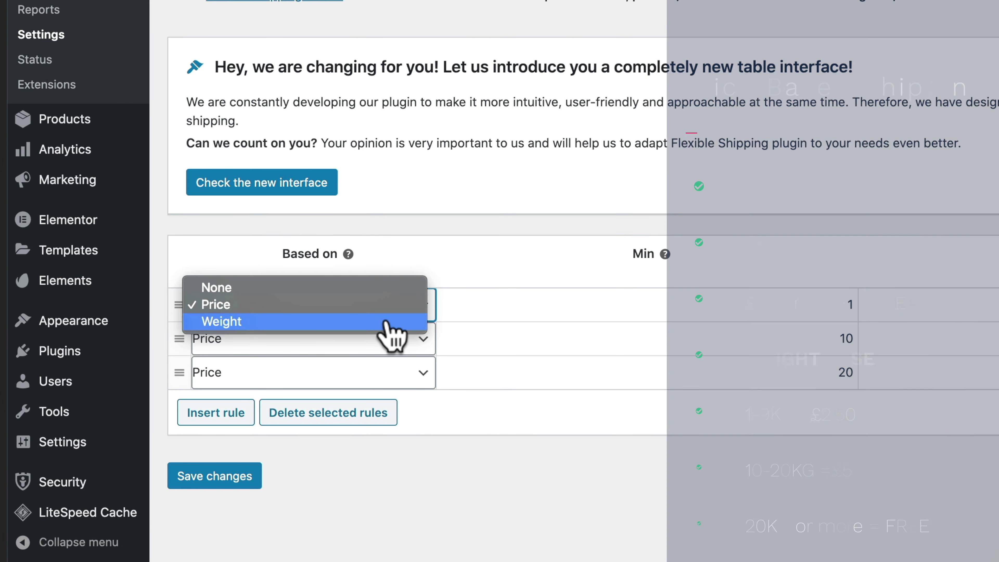
{"action": "left_click", "coordinate": [388, 321]}
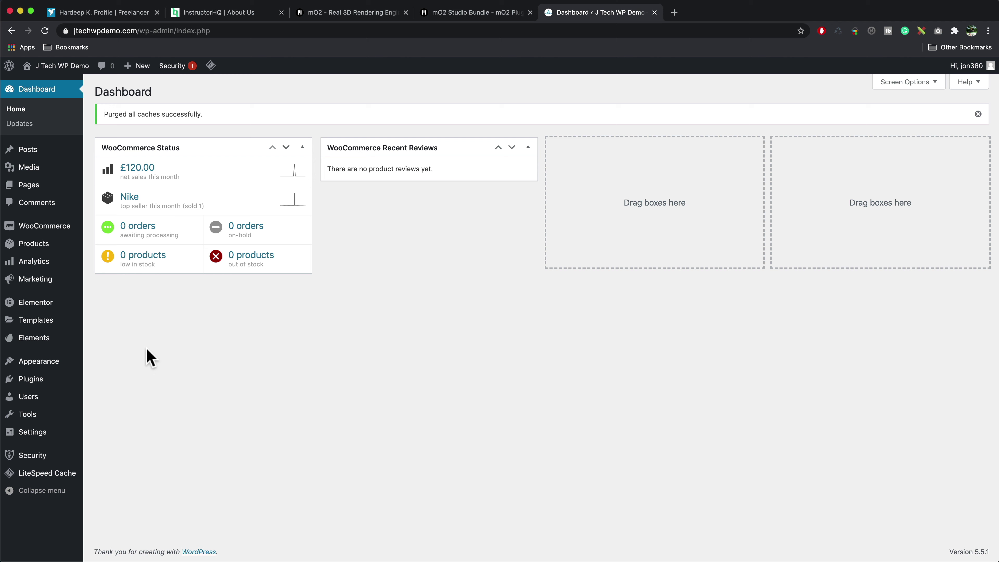
Install and activate WP Desk's Flexible Shipping plugin from Plugins > Add New
{"action": "mouse_move", "coordinate": [50, 389]}
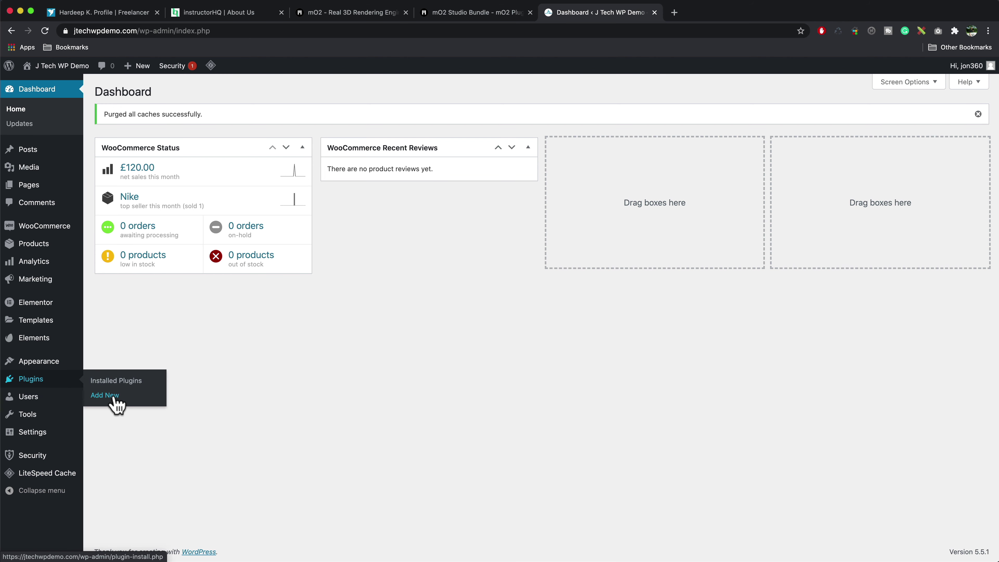
{"action": "left_click", "coordinate": [104, 396]}
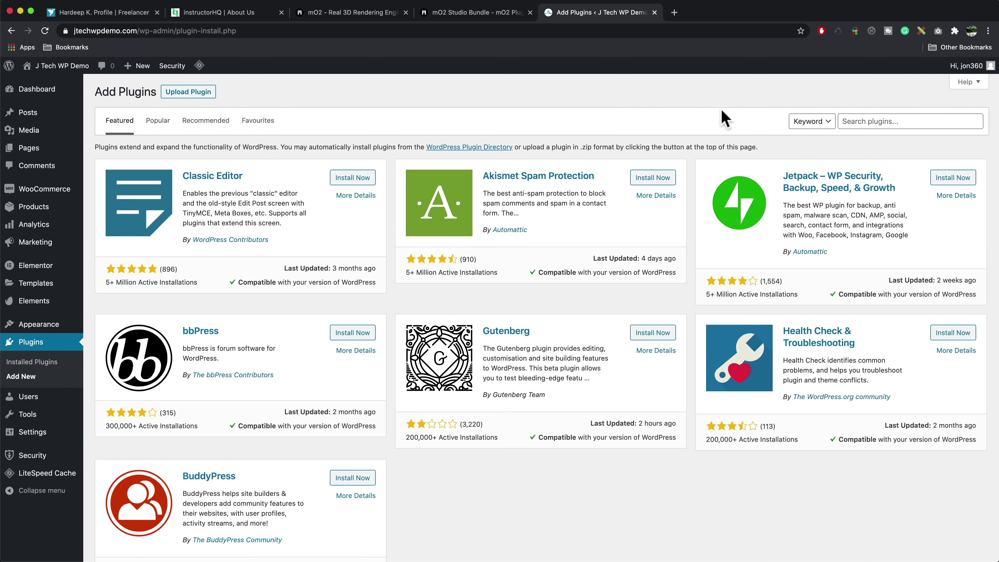
{"action": "left_click", "coordinate": [870, 121]}
{"action": "type", "text": "Flexible Shipping"}
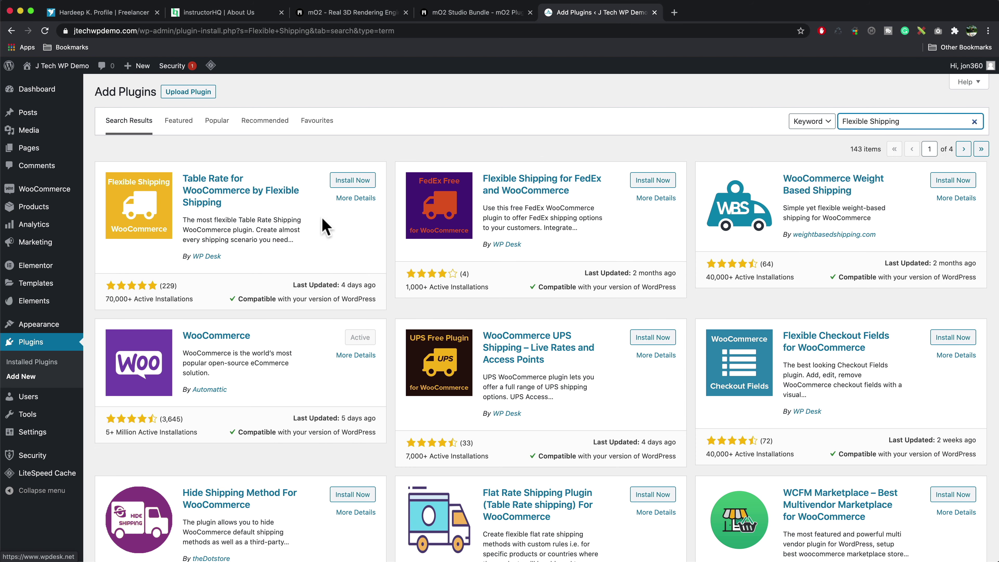
{"action": "left_click", "coordinate": [354, 182]}
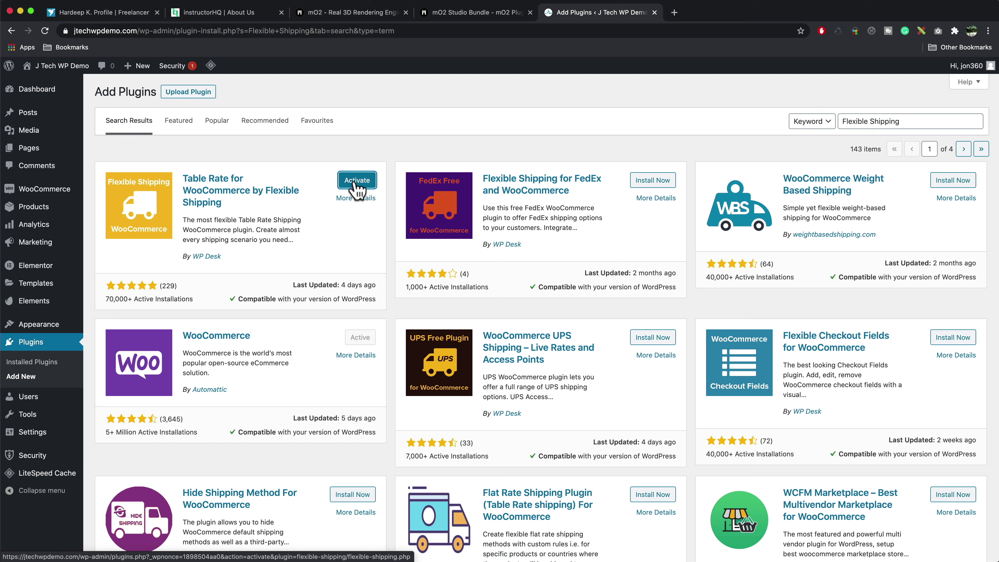
{"action": "left_click", "coordinate": [357, 181]}
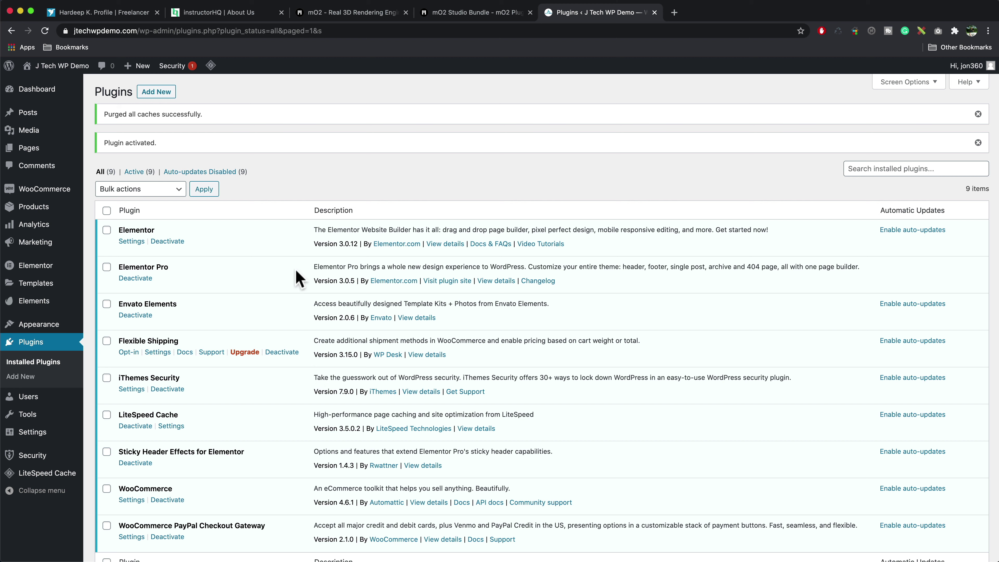
Go to WooCommerce Settings > Shipping and allow the WP Desk data-sharing notice
{"action": "mouse_move", "coordinate": [70, 196]}
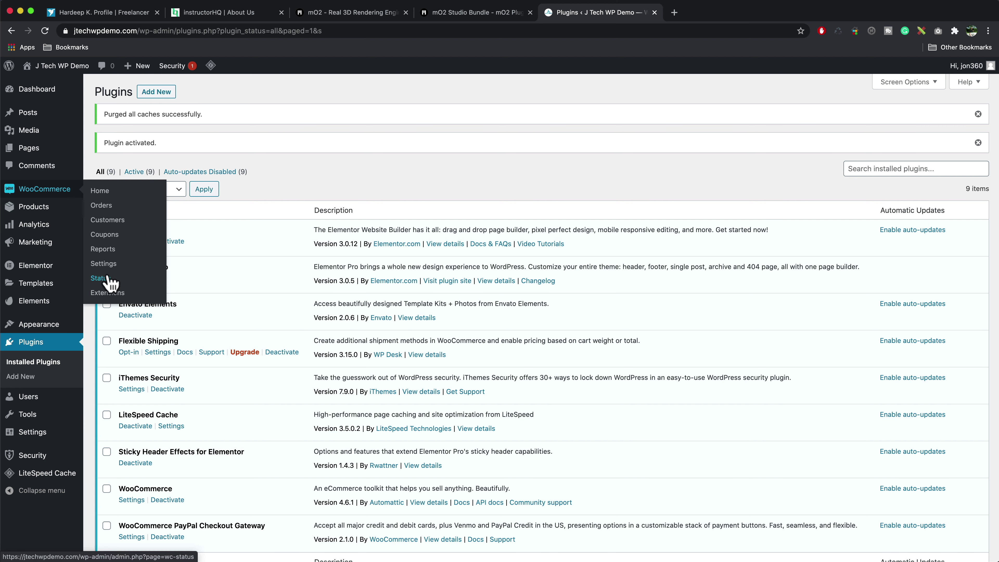
{"action": "left_click", "coordinate": [104, 268]}
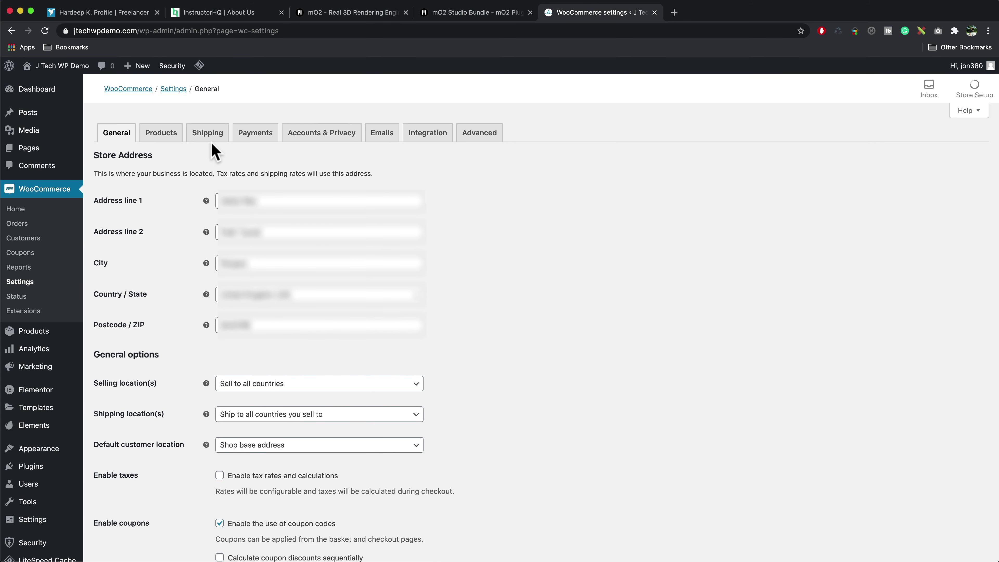
{"action": "left_click", "coordinate": [213, 140]}
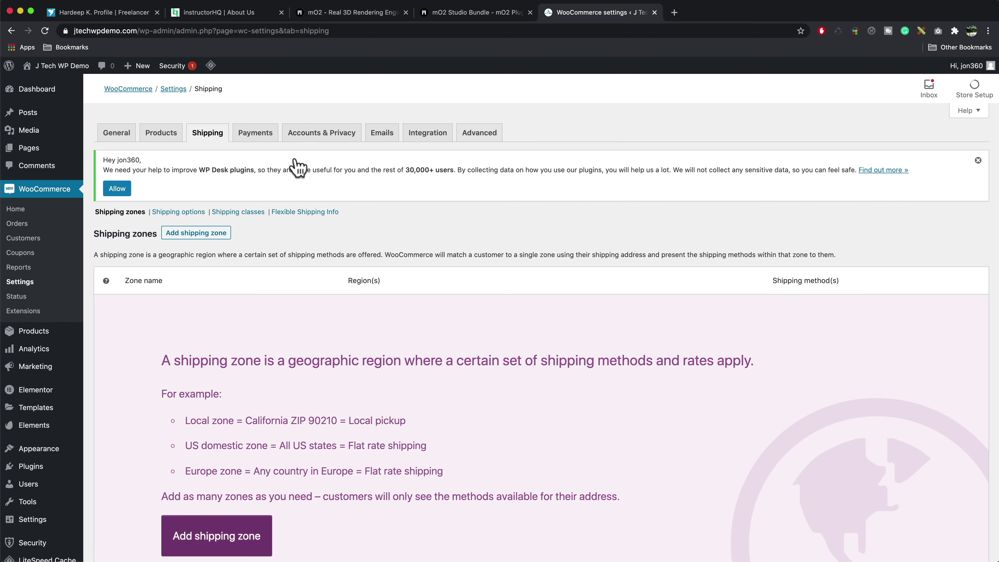
{"action": "left_click", "coordinate": [116, 189]}
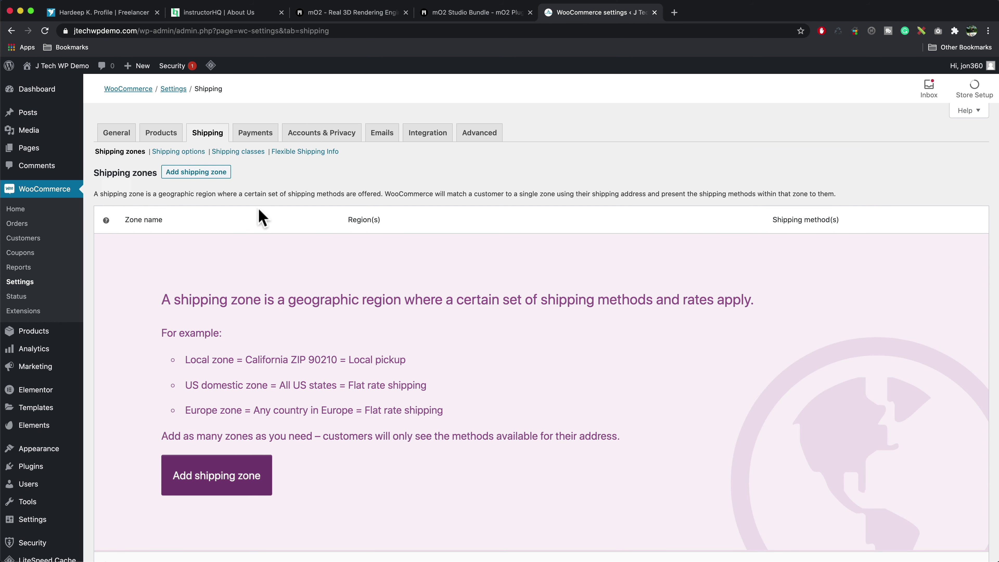
Create and save a shipping zone named UK with region United Kingdom (UK)
{"action": "left_click", "coordinate": [201, 173]}
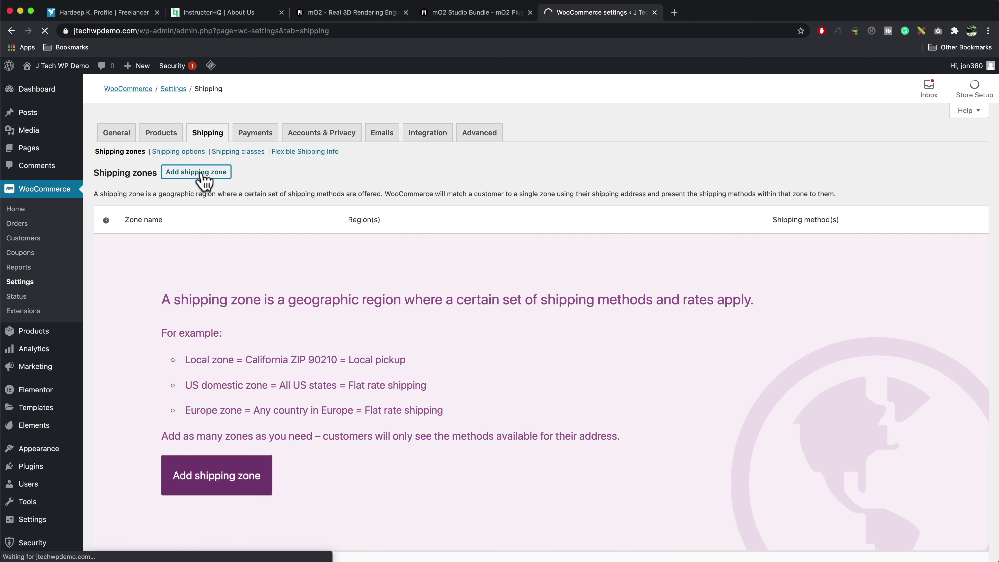
{"action": "left_click", "coordinate": [259, 202]}
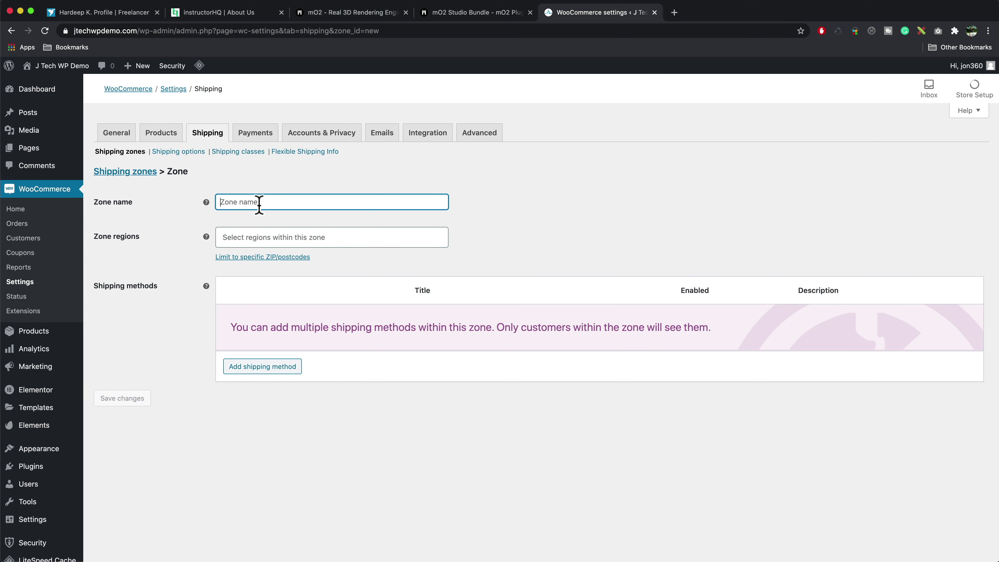
{"action": "type", "text": "UK"}
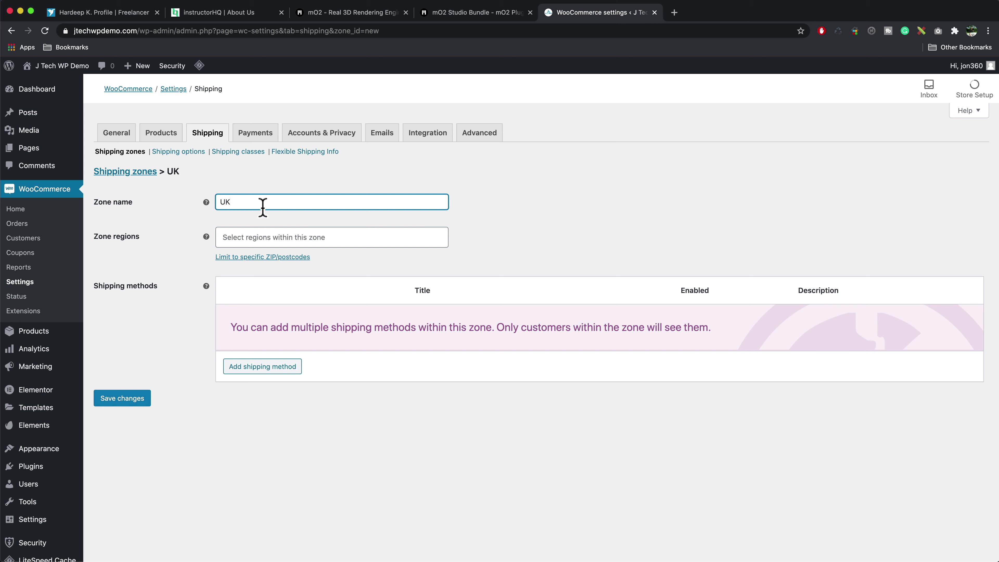
{"action": "left_click", "coordinate": [312, 236]}
{"action": "type", "text": "u"}
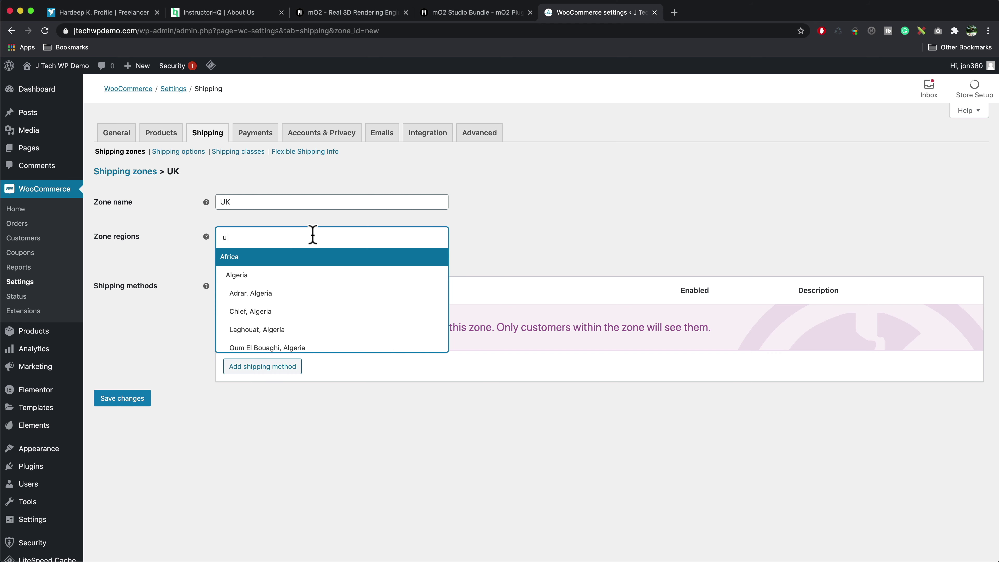
{"action": "type", "text": "nit"}
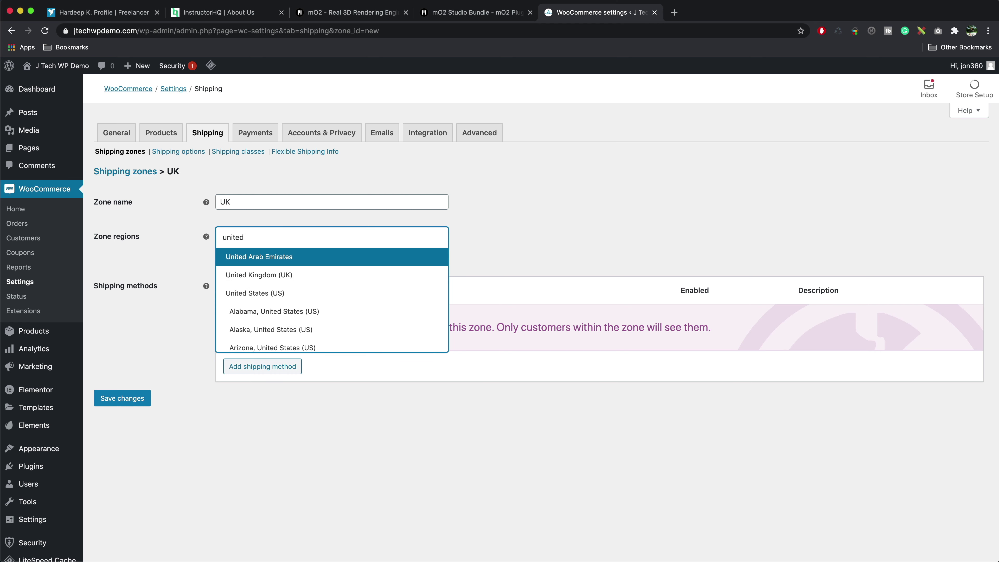
{"action": "type", "text": "ed"}
{"action": "left_click", "coordinate": [313, 275]}
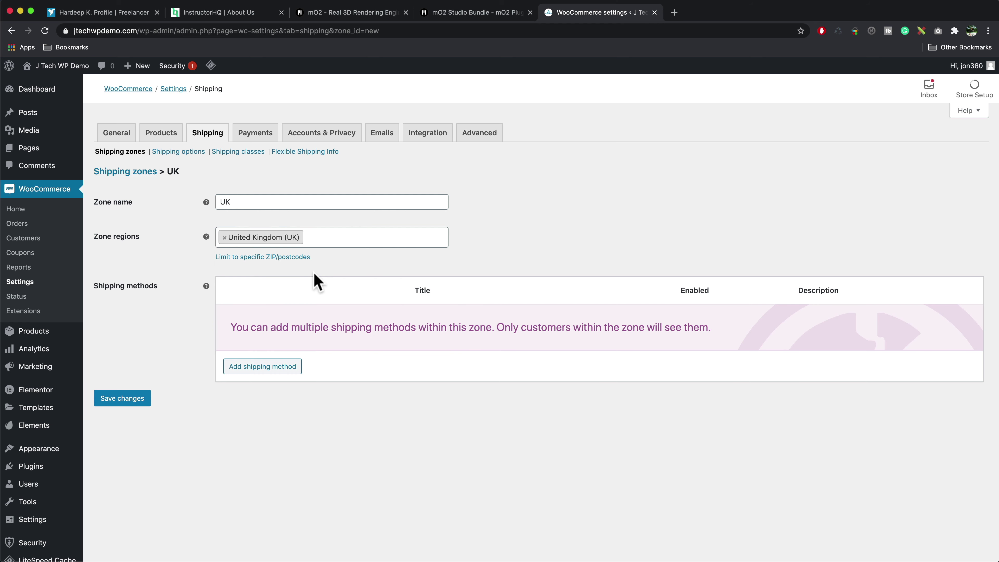
{"action": "left_click", "coordinate": [122, 399]}
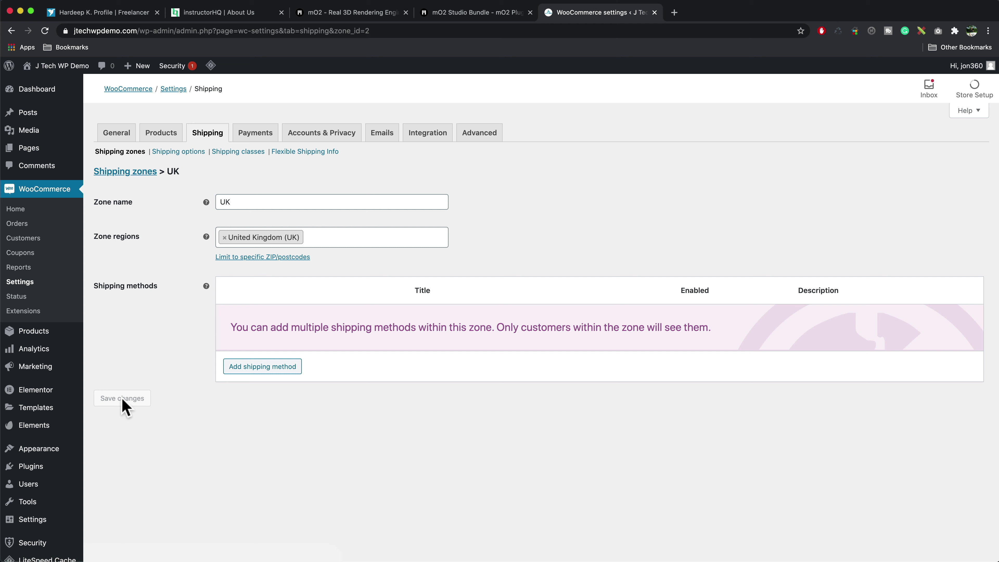
Add the Flexible Shipping method to the UK zone
{"action": "left_click", "coordinate": [256, 371]}
{"action": "left_click", "coordinate": [378, 315]}
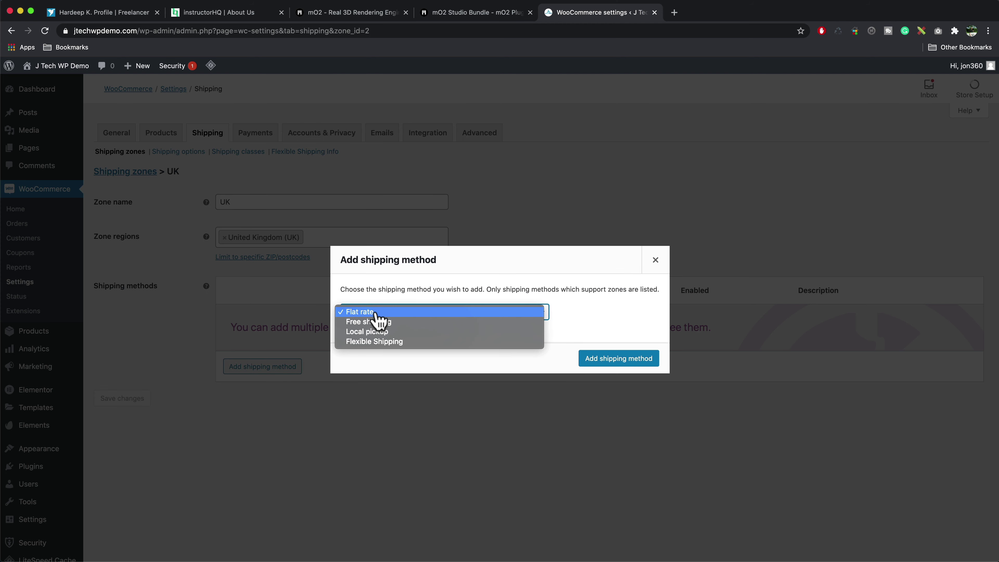
{"action": "left_click", "coordinate": [401, 342]}
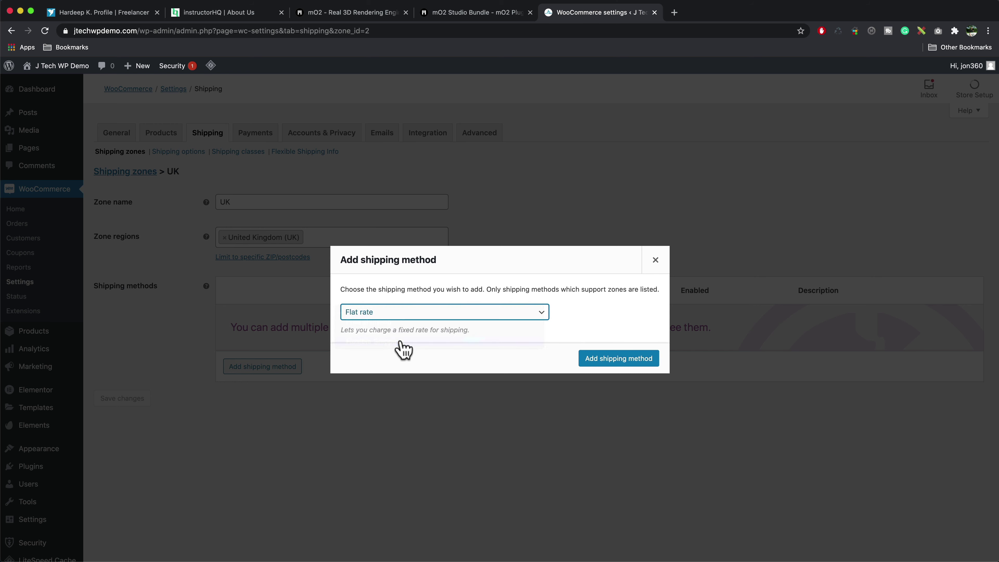
{"action": "left_click", "coordinate": [609, 359]}
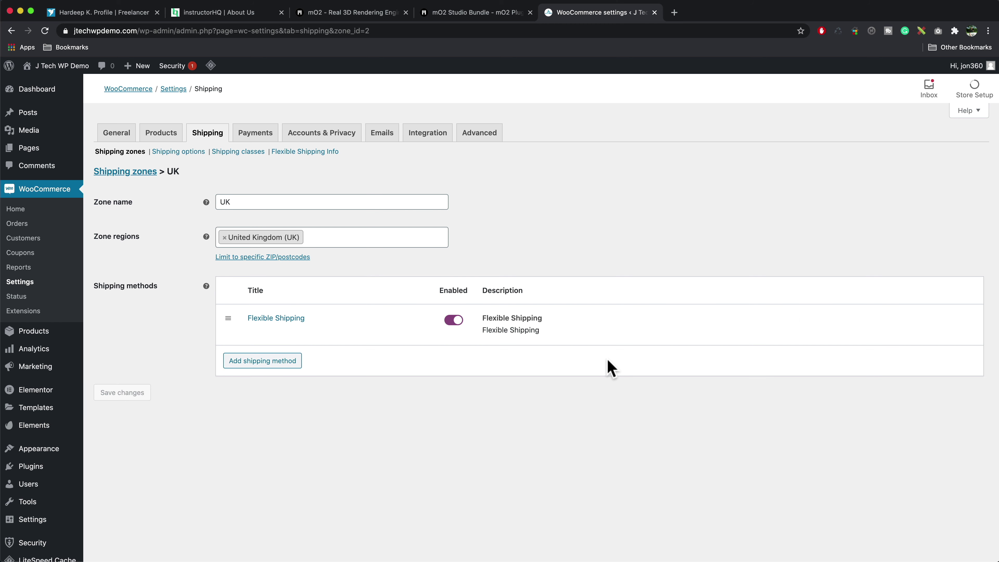
{"action": "mouse_move", "coordinate": [232, 325]}
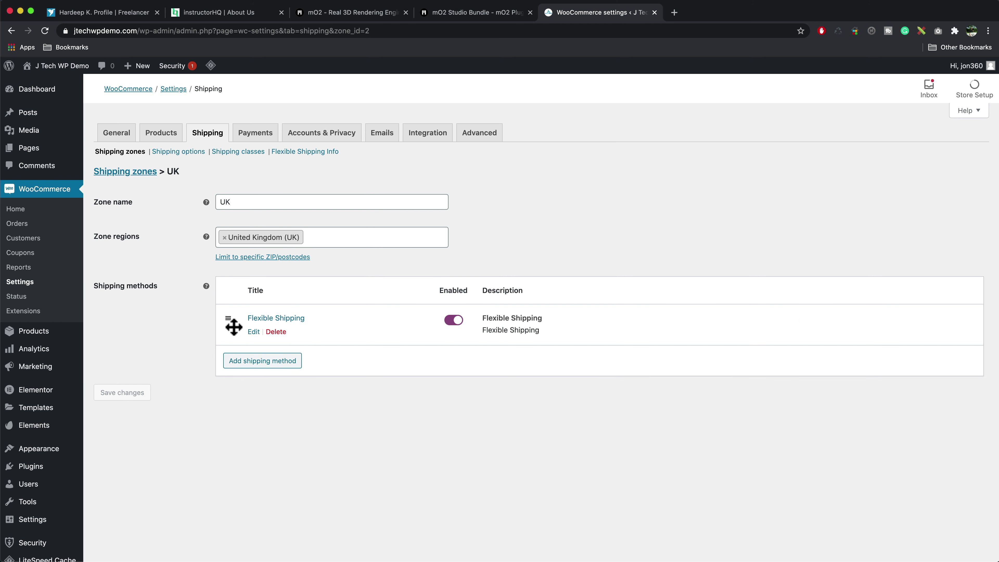
In Flexible Shipping settings, leave Tax Status as Taxable and start a new shipping method
{"action": "left_click", "coordinate": [254, 332]}
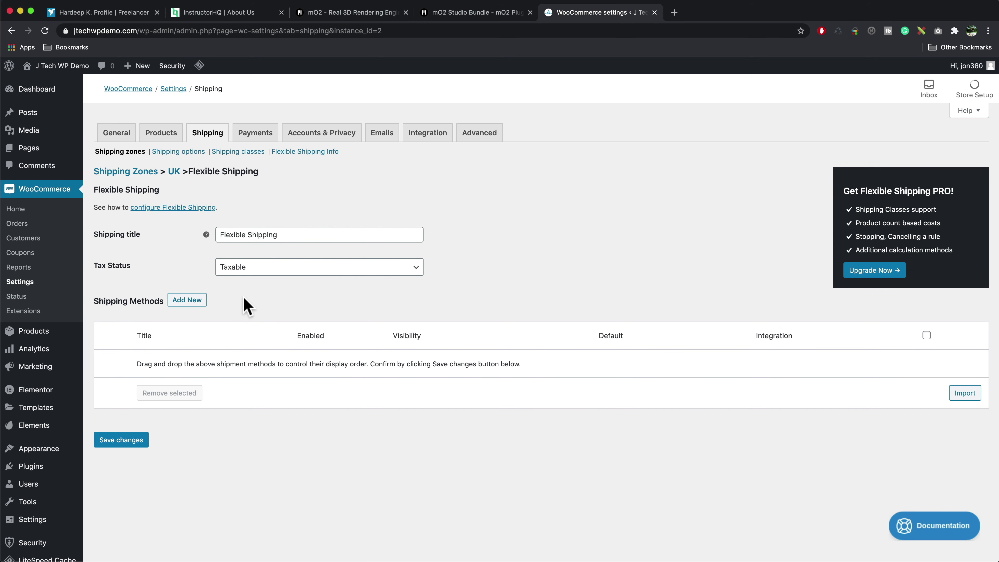
{"action": "left_click", "coordinate": [260, 271]}
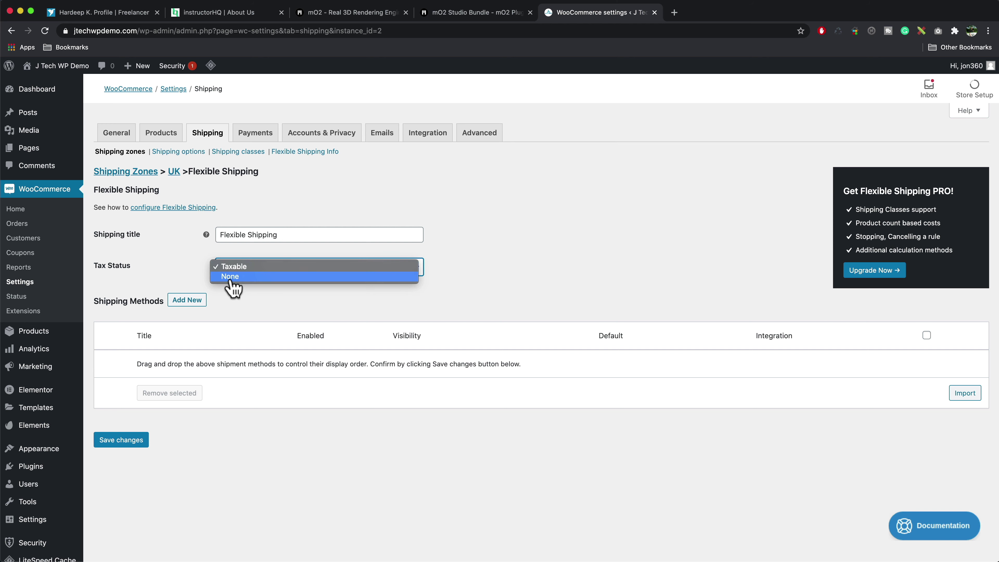
{"action": "left_click", "coordinate": [252, 315]}
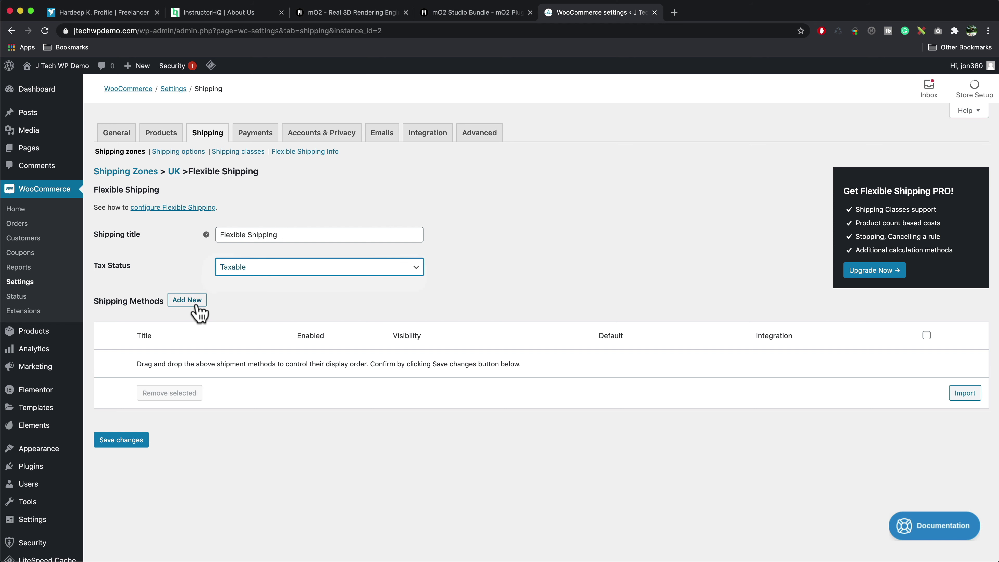
{"action": "left_click", "coordinate": [186, 300]}
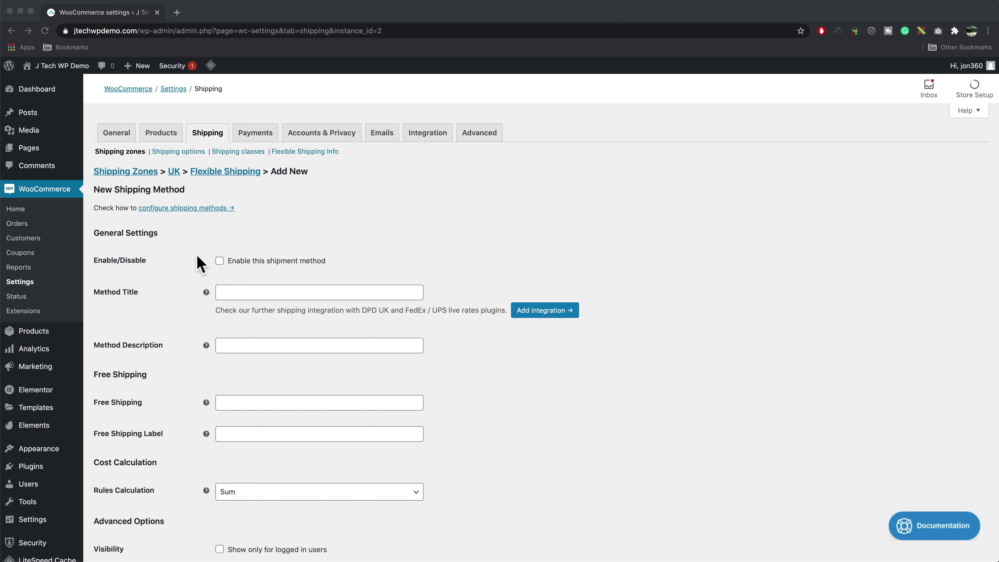
Enable the new shipment method and set its title to 'Cost based shipping'
{"action": "left_click", "coordinate": [221, 261]}
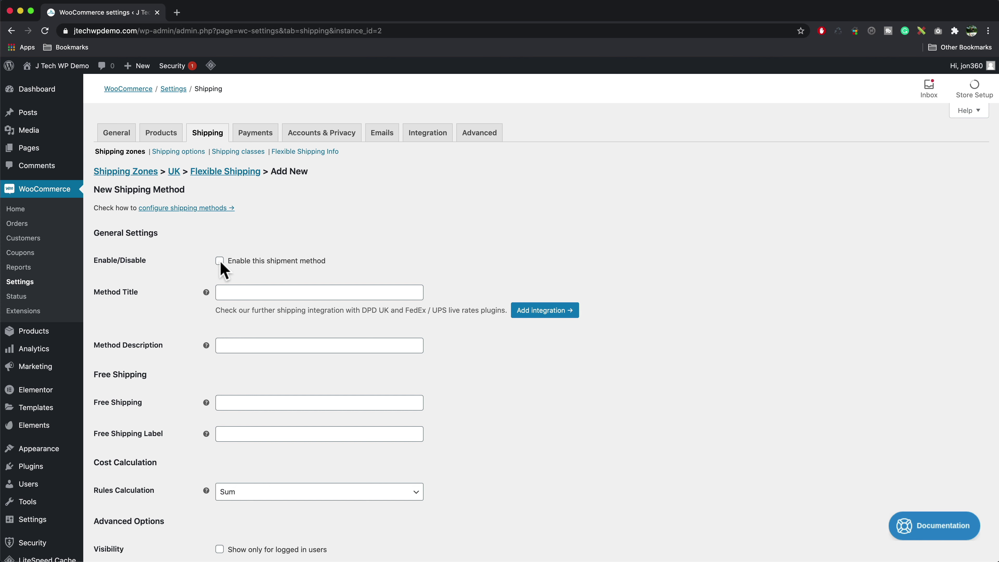
{"action": "left_click", "coordinate": [221, 261]}
{"action": "left_click", "coordinate": [245, 293]}
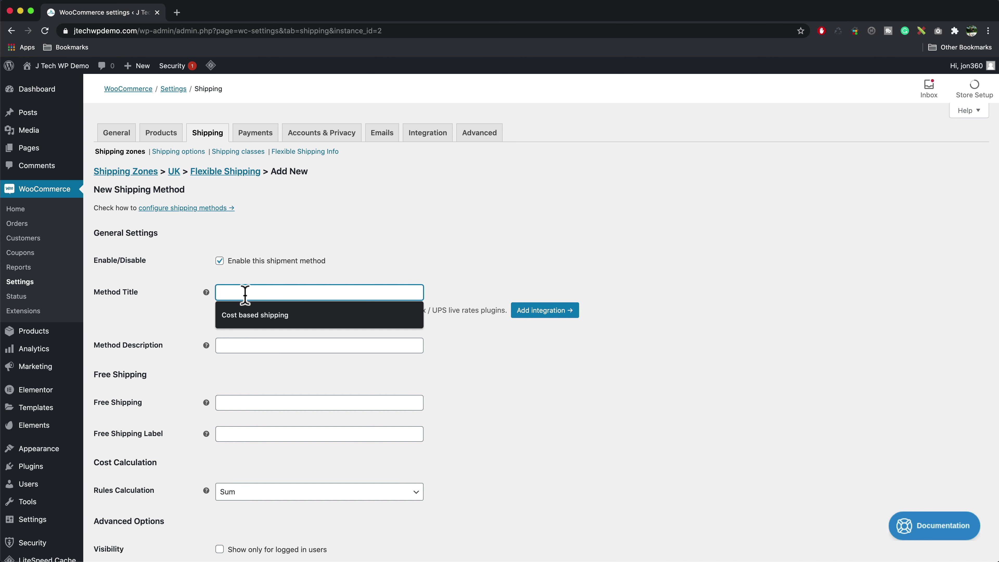
{"action": "left_click", "coordinate": [255, 315]}
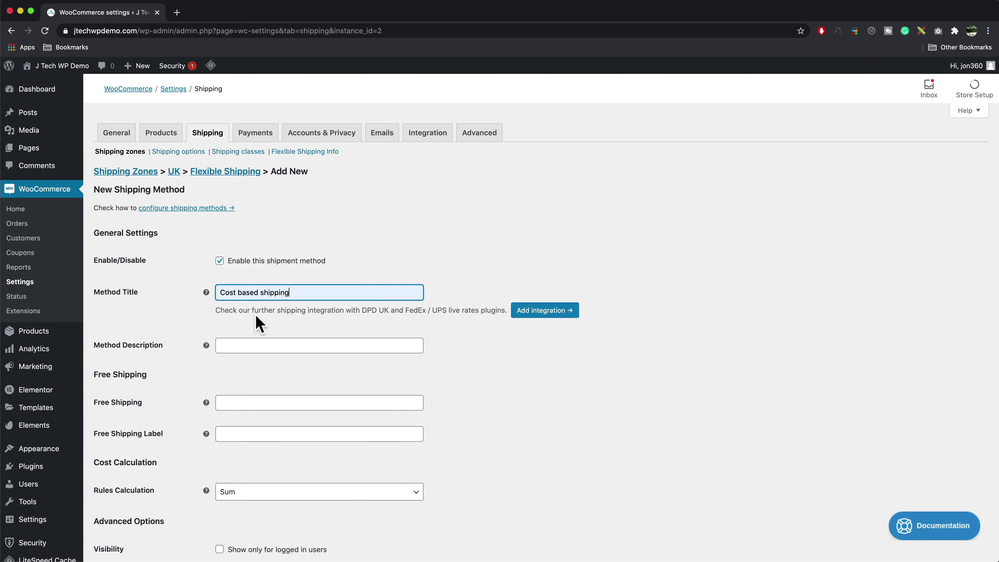
{"action": "scroll", "coordinate": [482, 386], "scroll_direction": "down", "scroll_amount": 5}
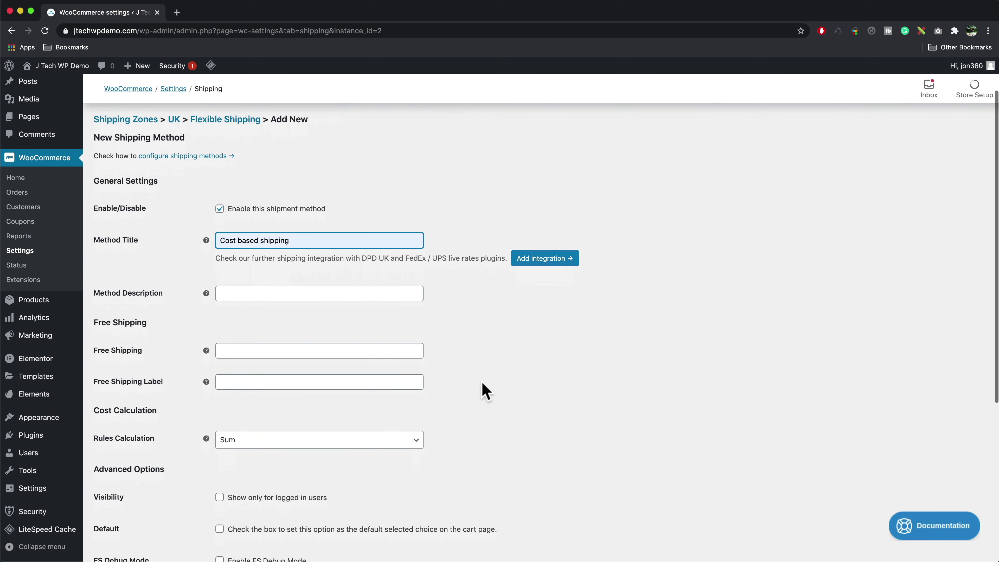
{"action": "scroll", "coordinate": [482, 390], "scroll_direction": "down", "scroll_amount": 10}
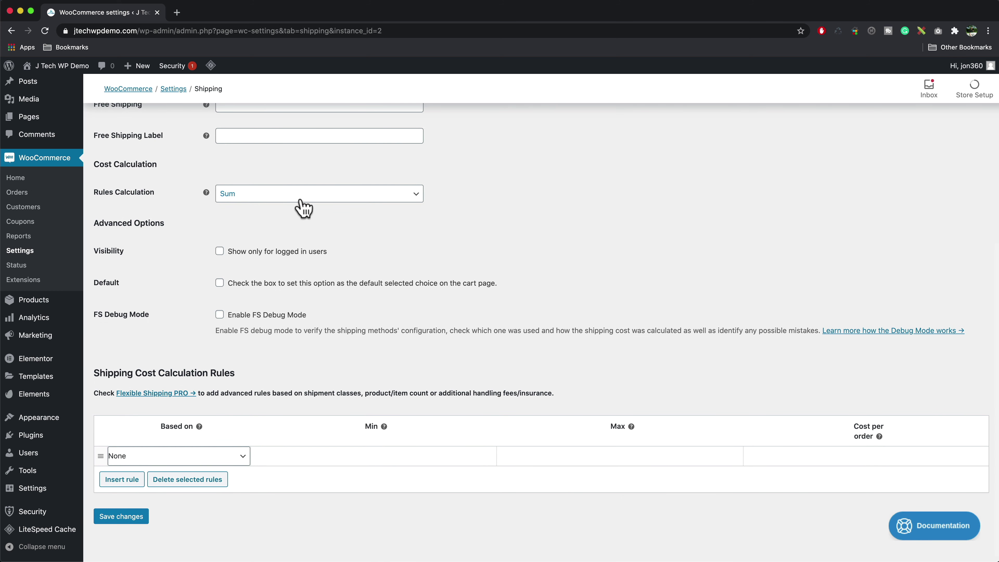
{"action": "scroll", "coordinate": [279, 189], "scroll_direction": "down", "scroll_amount": 2}
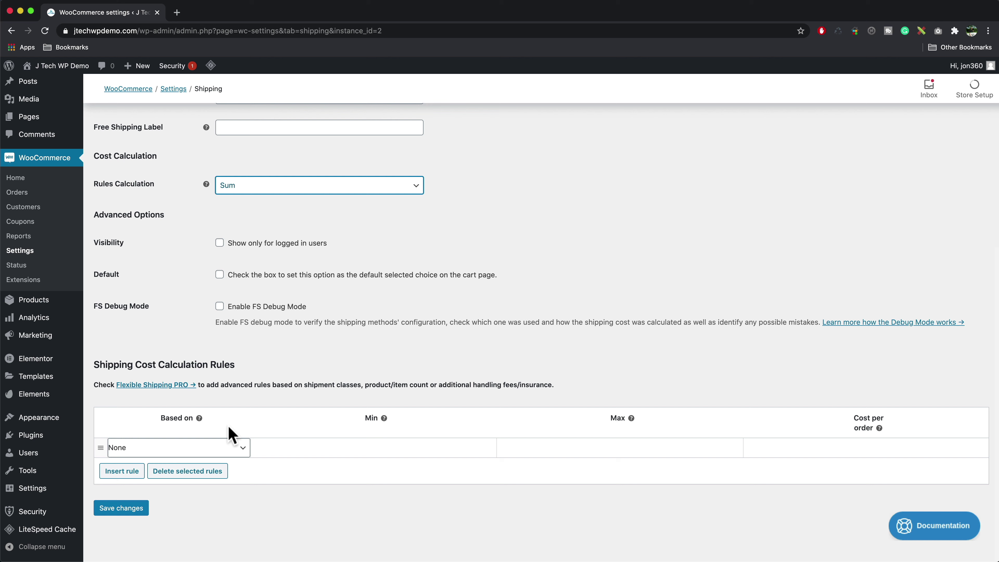
Set the first rule to Price, min 1, max 9.99, cost per order 2.50
{"action": "left_click", "coordinate": [241, 448]}
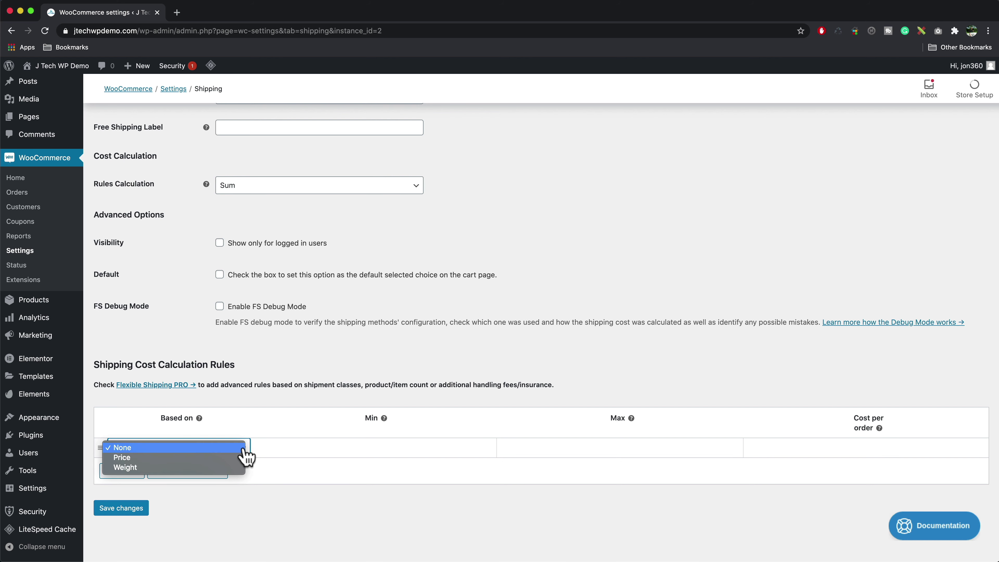
{"action": "left_click", "coordinate": [165, 458]}
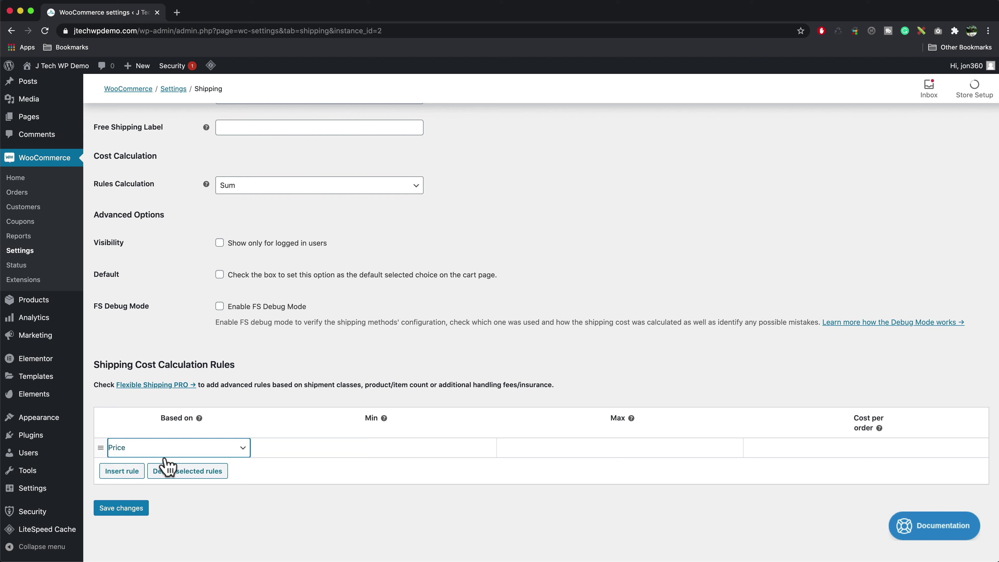
{"action": "left_click", "coordinate": [164, 457]}
{"action": "left_click", "coordinate": [158, 458]}
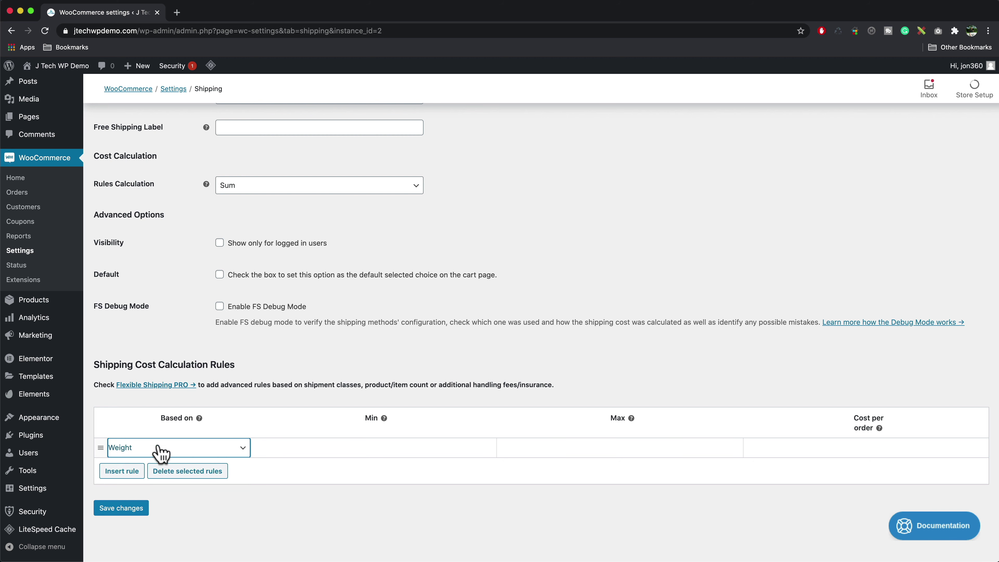
{"action": "left_click", "coordinate": [160, 448]}
{"action": "left_click", "coordinate": [154, 438]}
{"action": "left_click", "coordinate": [379, 448]}
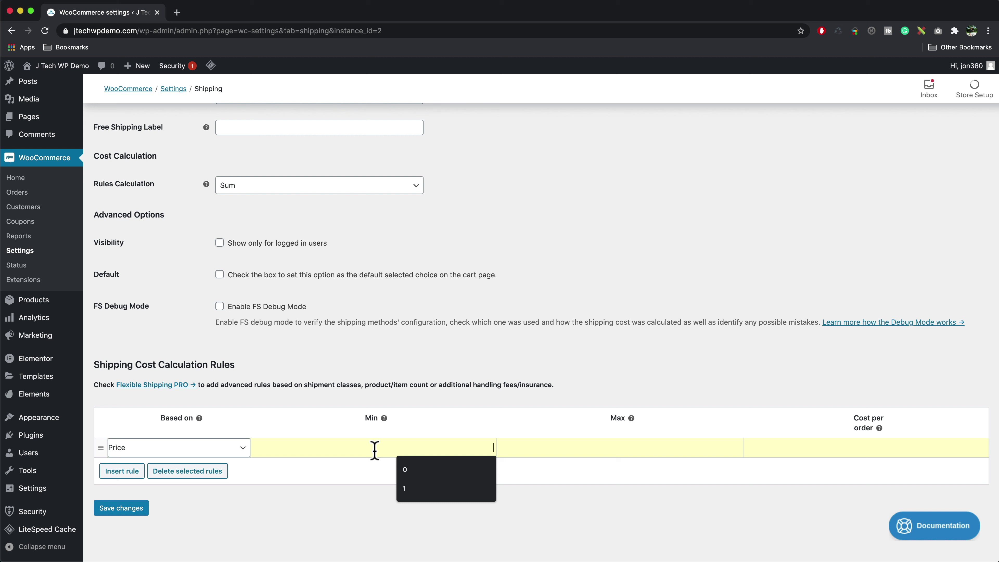
{"action": "type", "text": "1"}
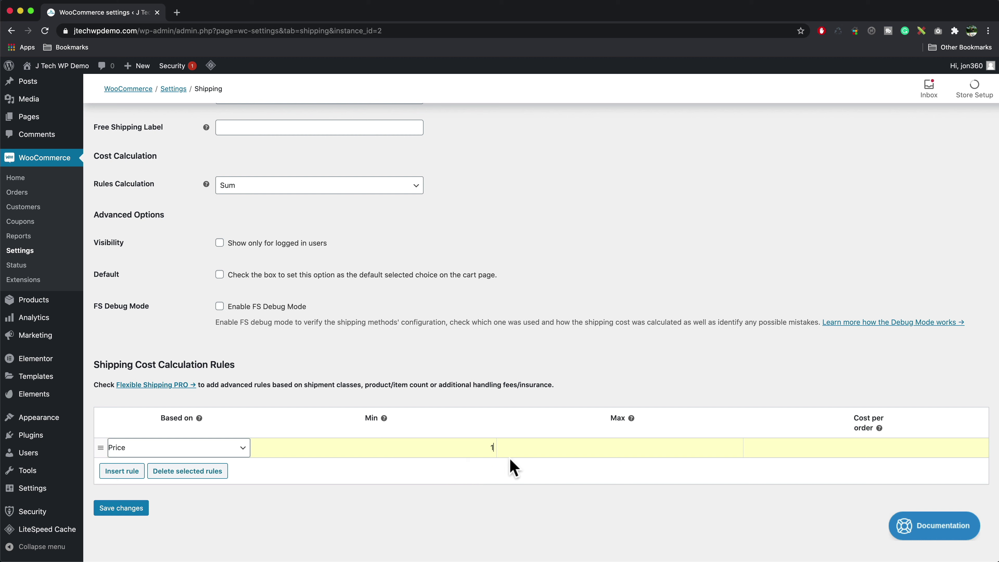
{"action": "left_click", "coordinate": [558, 449]}
{"action": "type", "text": "9.99"}
{"action": "left_click", "coordinate": [827, 448]}
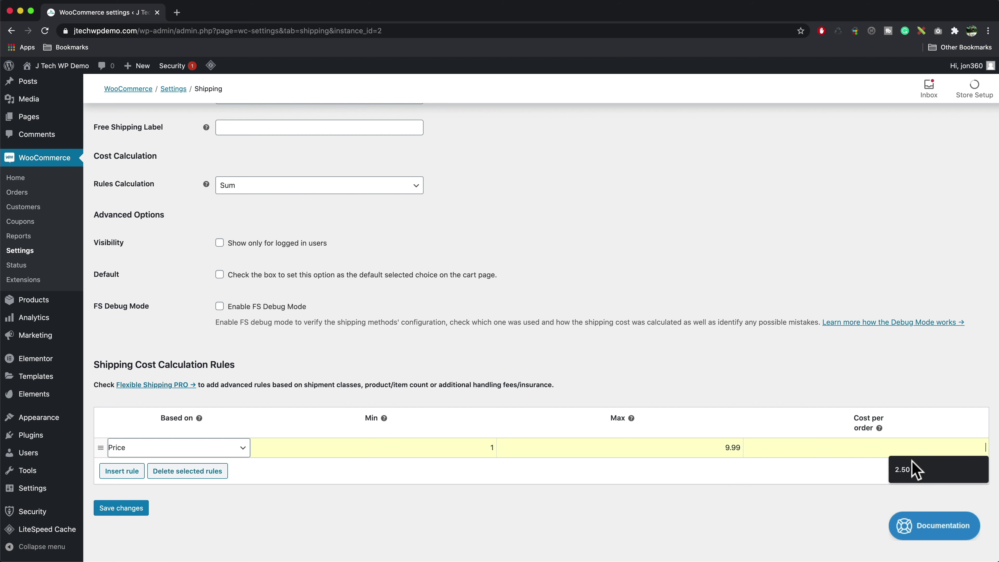
{"action": "left_click", "coordinate": [913, 469]}
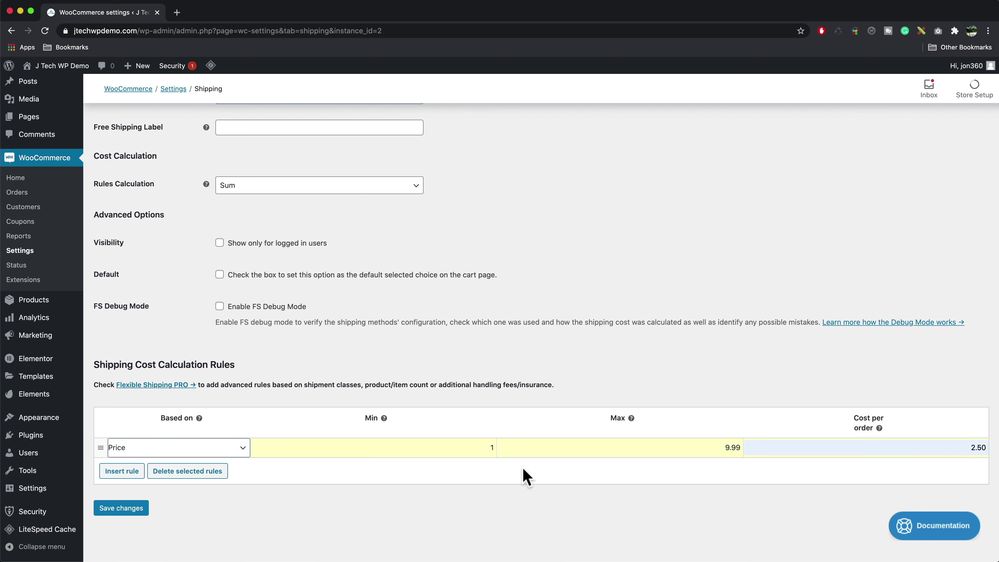
Add a second Price rule: min 10, max 19.99, cost per order 5
{"action": "left_click", "coordinate": [120, 473]}
{"action": "left_click", "coordinate": [151, 457]}
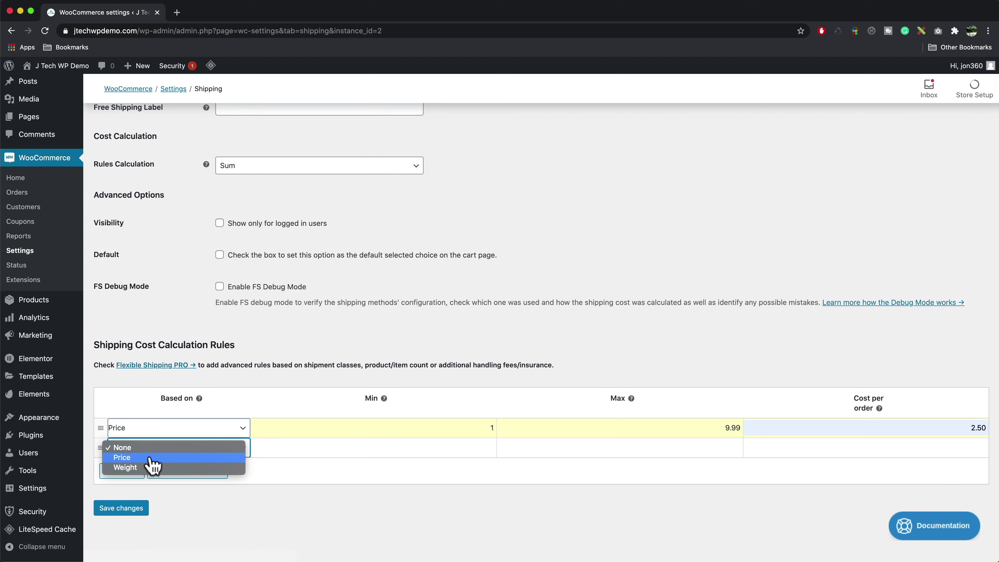
{"action": "left_click", "coordinate": [151, 458]}
{"action": "left_click", "coordinate": [304, 450]}
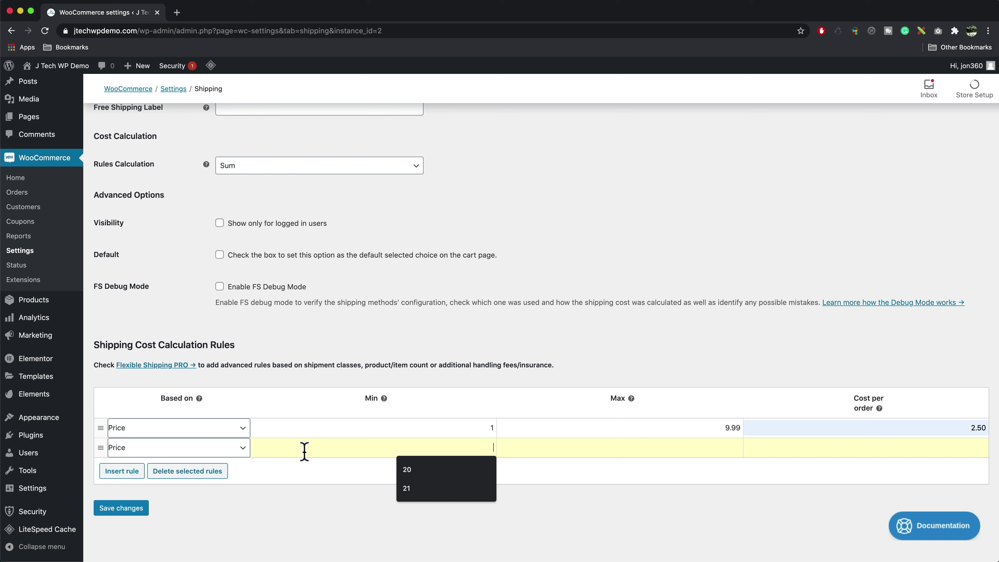
{"action": "type", "text": "10"}
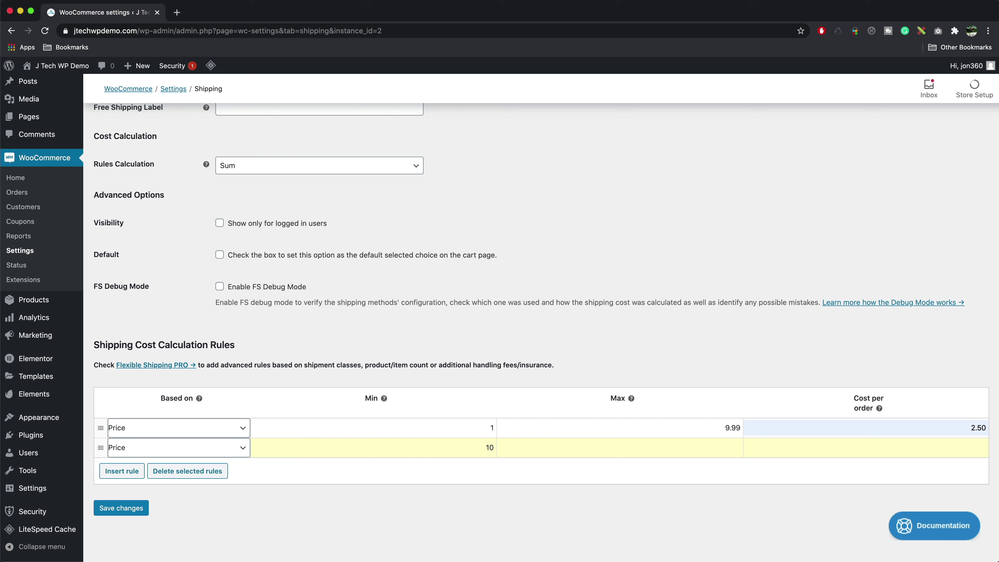
{"action": "left_click", "coordinate": [567, 448]}
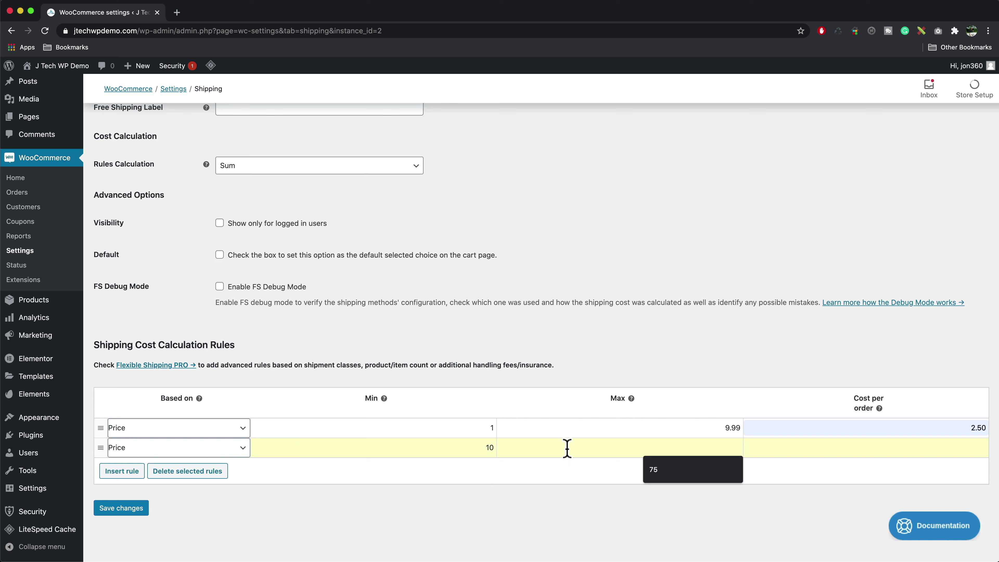
{"action": "type", "text": "19.99"}
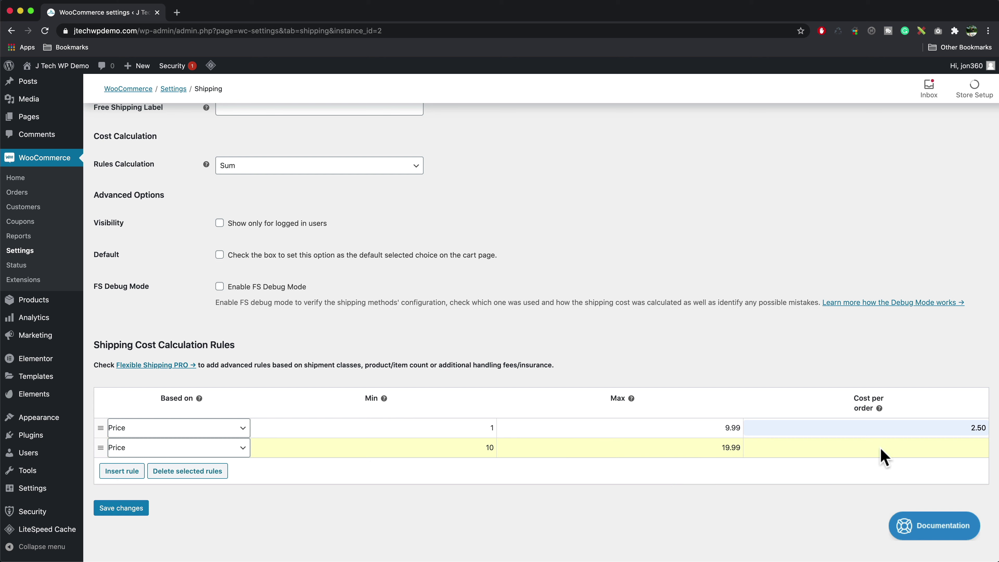
{"action": "left_click", "coordinate": [897, 447]}
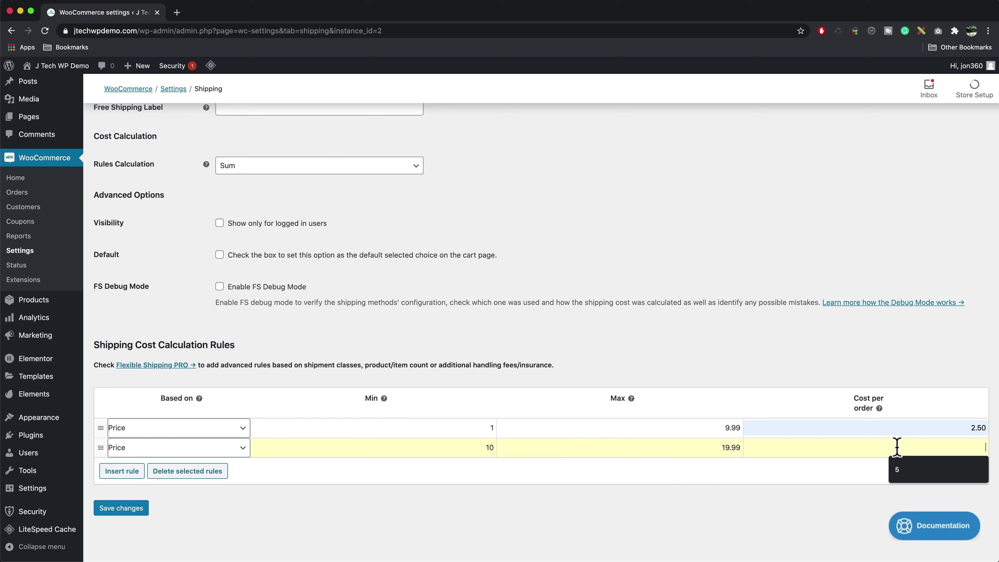
{"action": "type", "text": "5"}
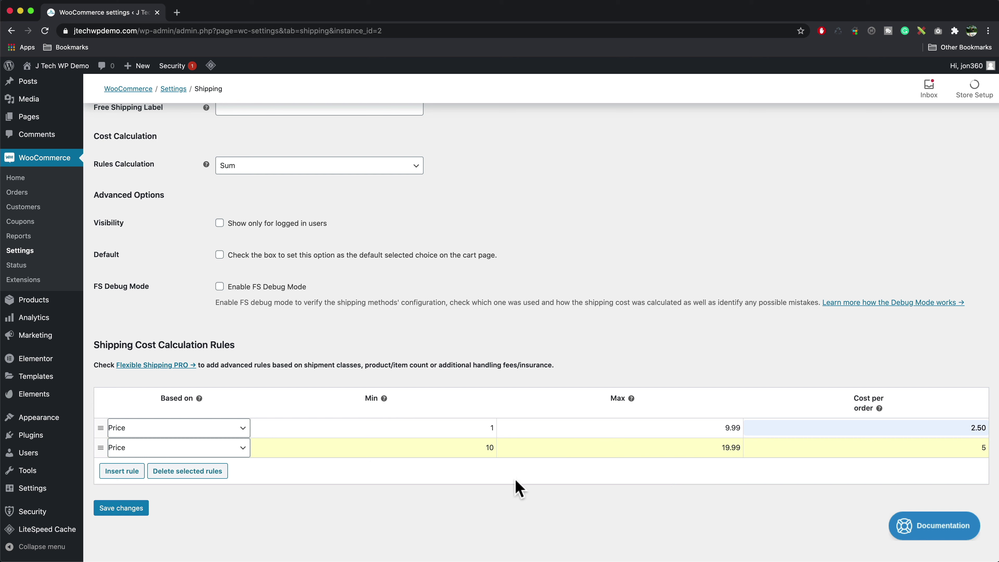
Add a third Price rule: min 20, max 1000, cost per order 0
{"action": "left_click", "coordinate": [118, 471]}
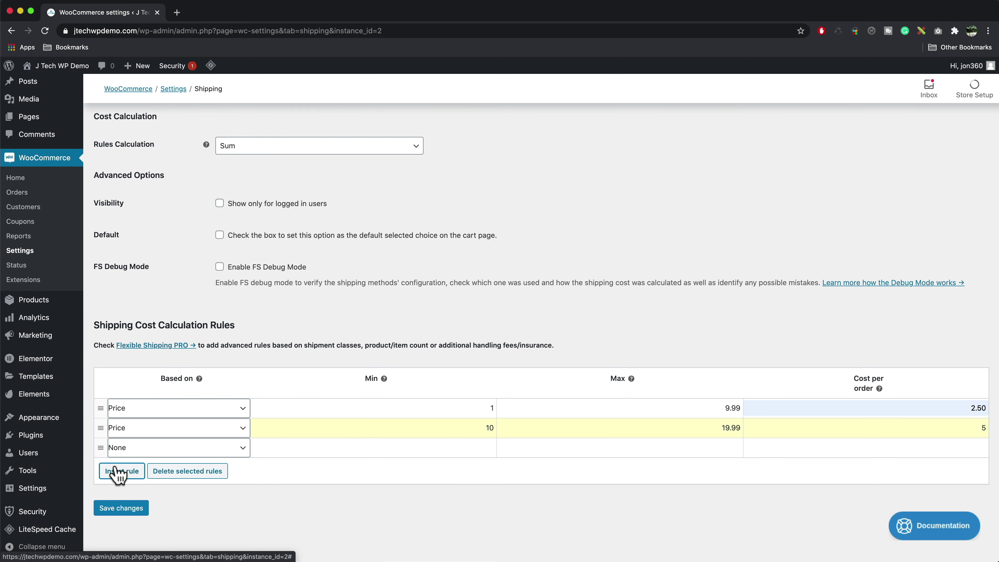
{"action": "left_click", "coordinate": [196, 453]}
{"action": "left_click", "coordinate": [179, 465]}
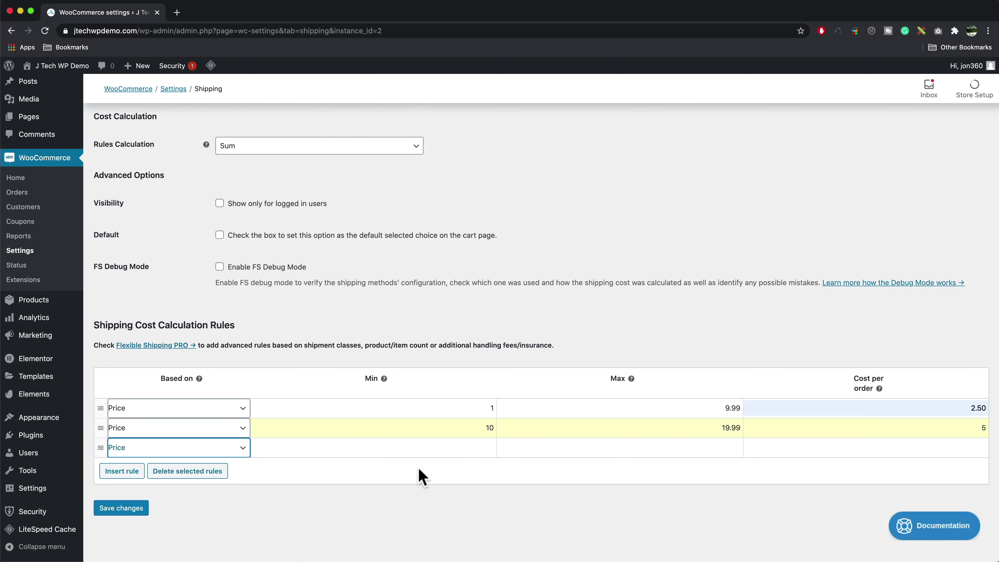
{"action": "left_click", "coordinate": [426, 449]}
{"action": "type", "text": "20"}
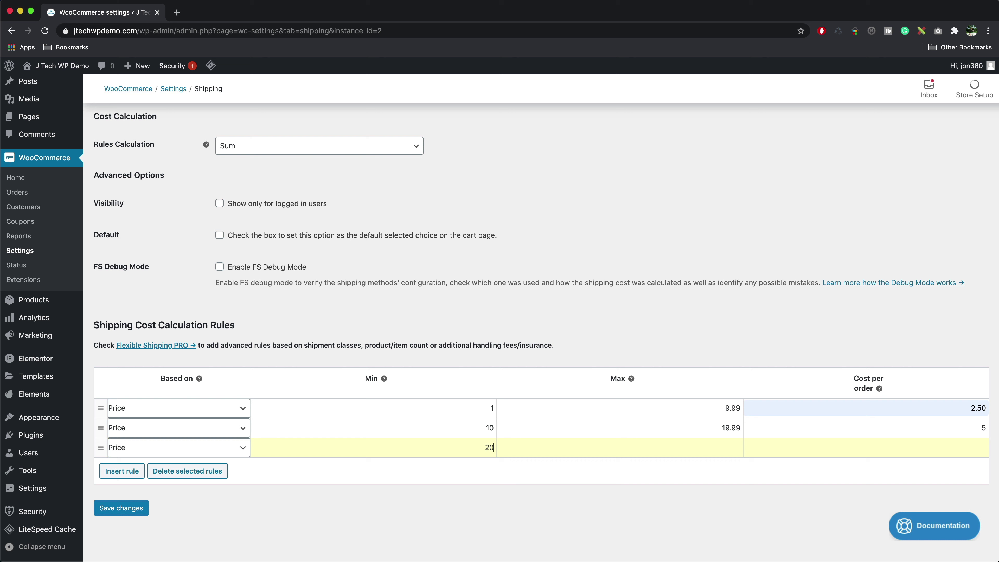
{"action": "left_click", "coordinate": [616, 451]}
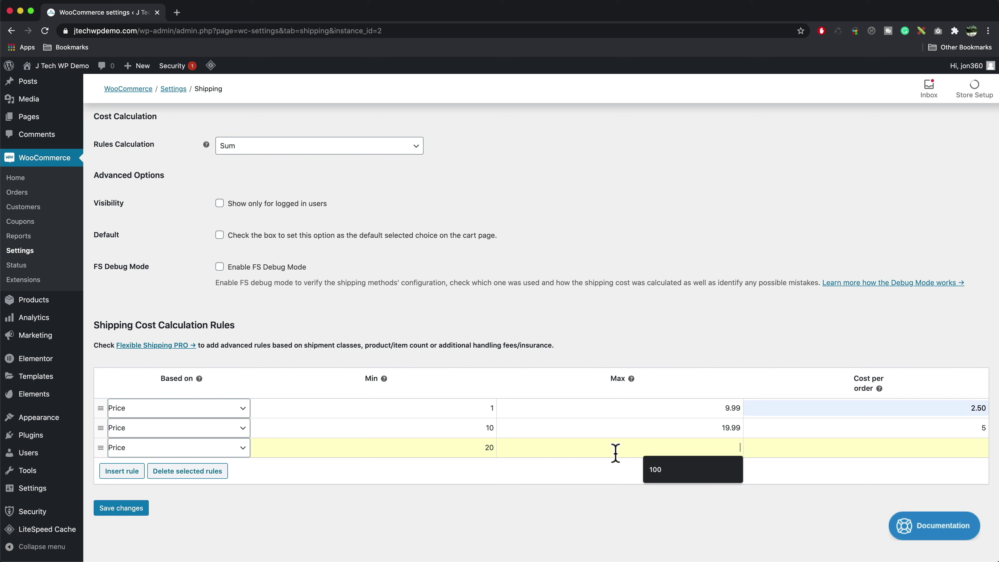
{"action": "type", "text": "1000"}
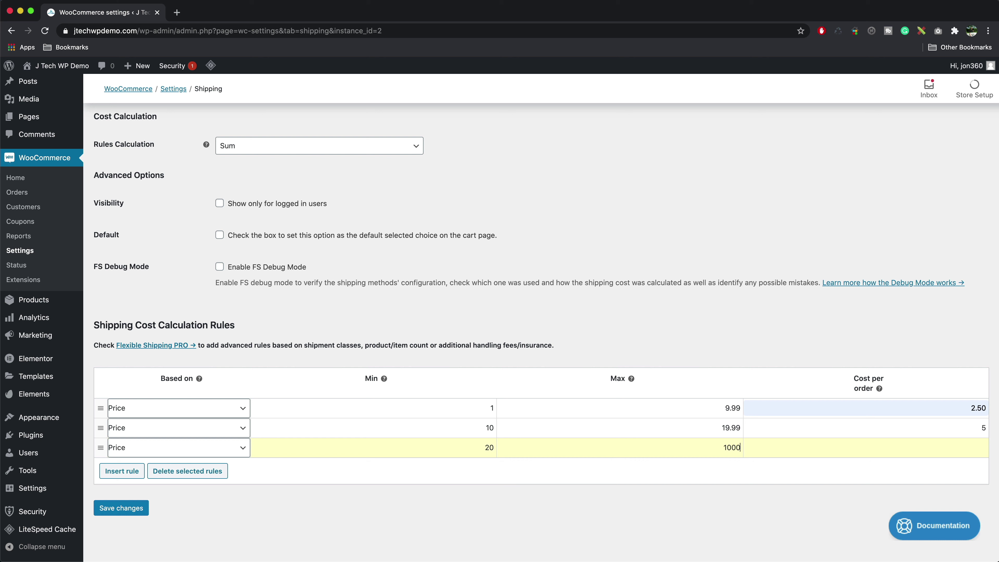
{"action": "left_click", "coordinate": [874, 449]}
{"action": "type", "text": "0"}
Save the method, then flip the first rule to Weight and back to Price and save again
{"action": "left_click", "coordinate": [127, 510]}
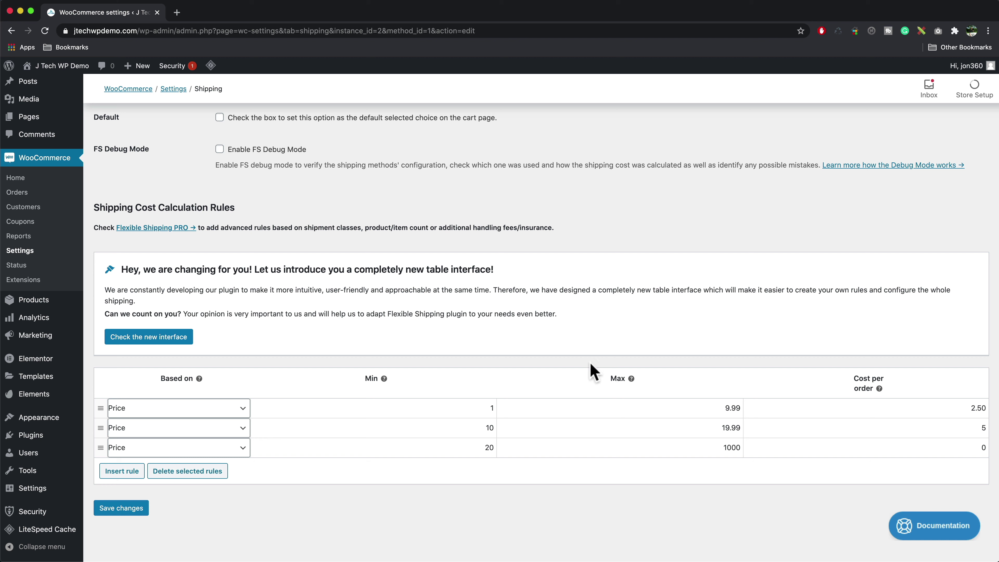
{"action": "left_click", "coordinate": [243, 410]}
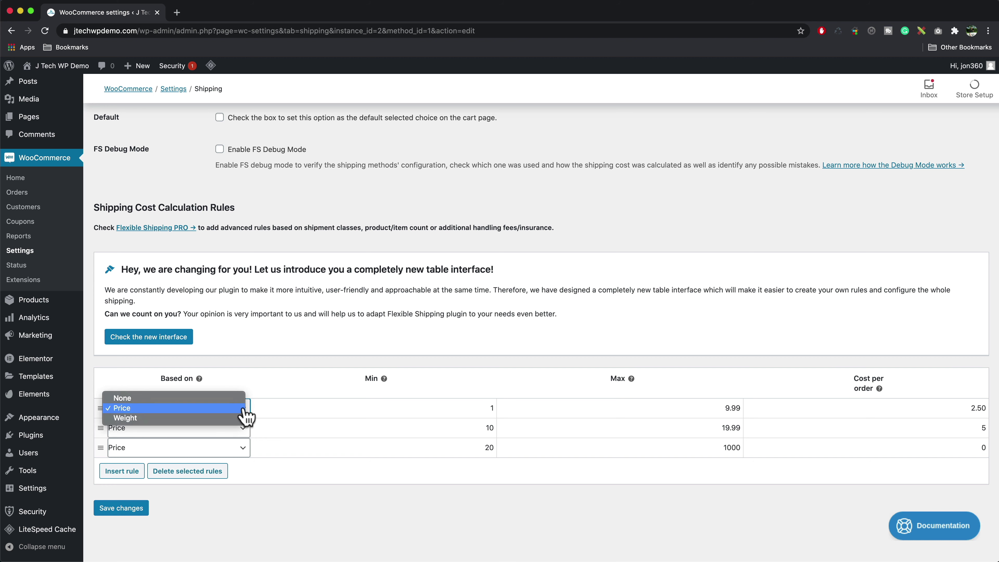
{"action": "left_click", "coordinate": [225, 425]}
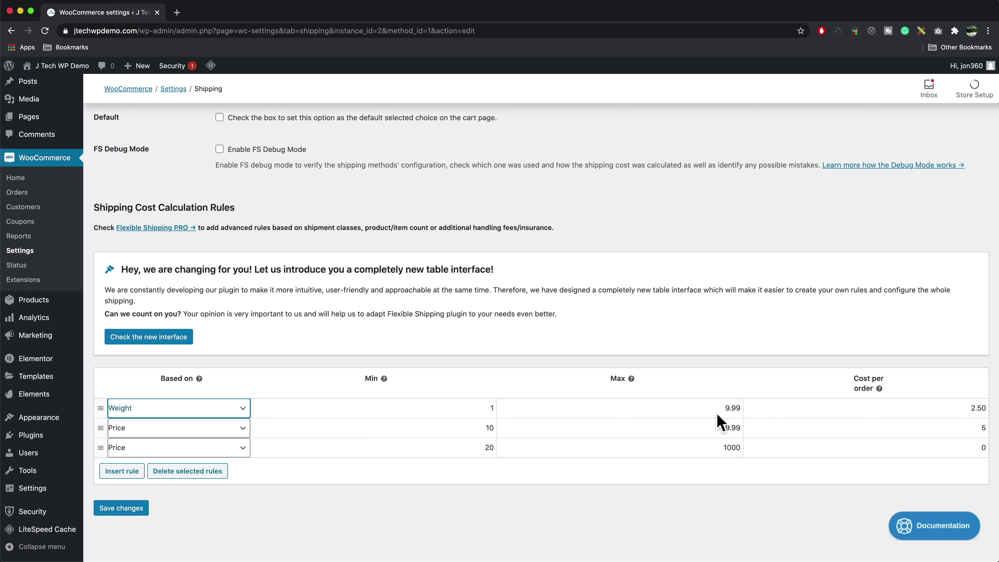
{"action": "key", "text": "Up"}
{"action": "left_click", "coordinate": [121, 508]}
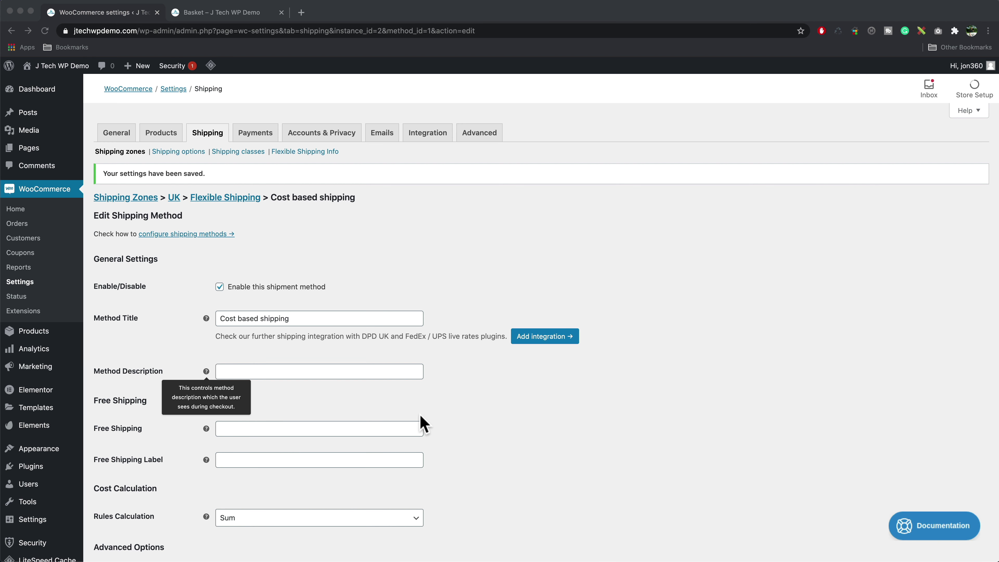
Fill in the Method Description as 'Cost based shipping'
{"action": "left_click", "coordinate": [265, 372]}
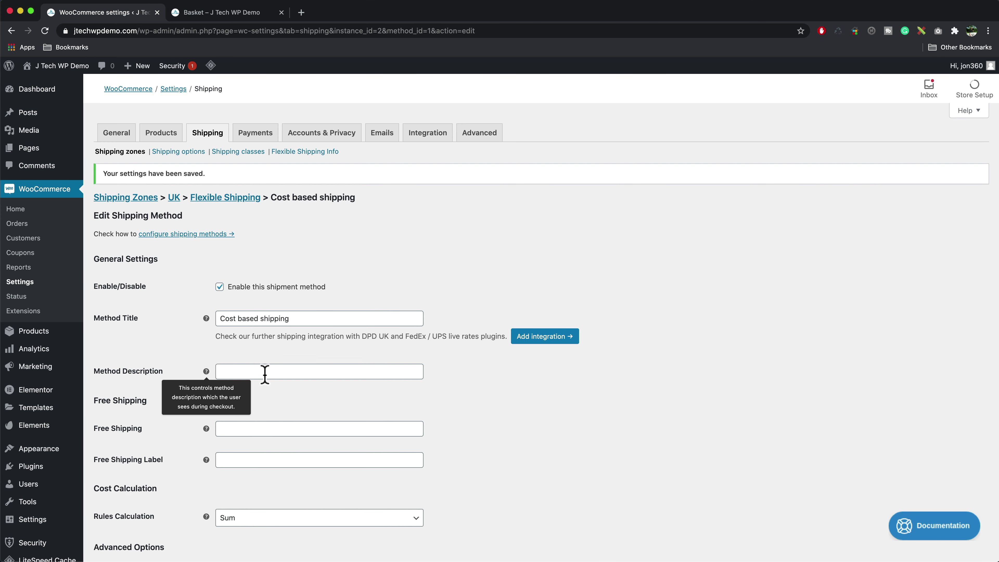
{"action": "left_click", "coordinate": [252, 371]}
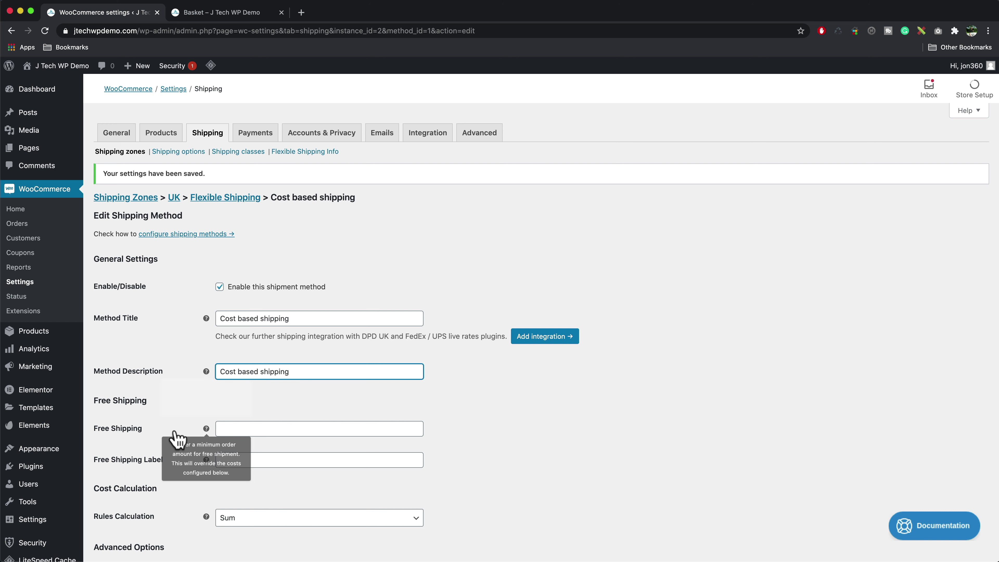
{"action": "mouse_move", "coordinate": [206, 430]}
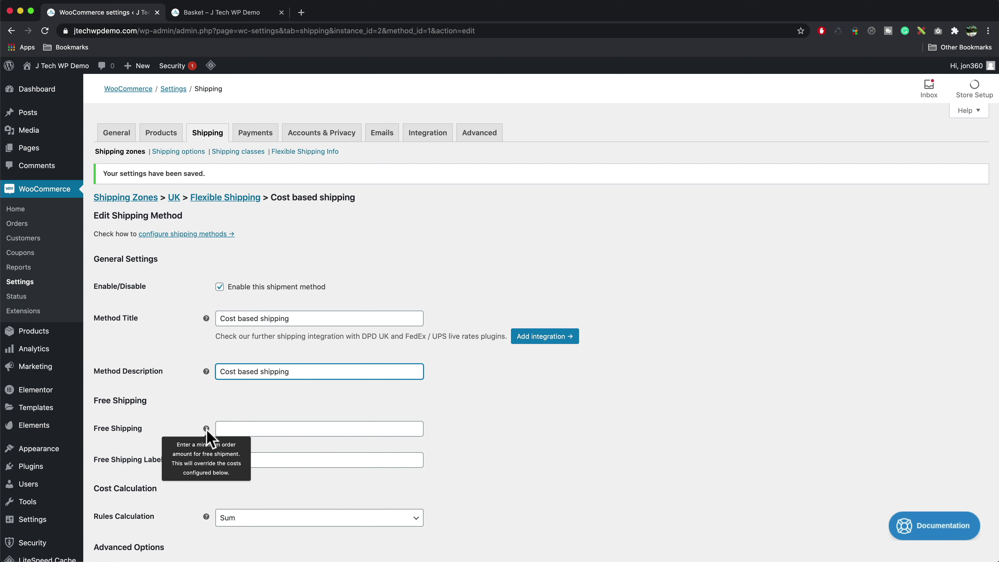
{"action": "scroll", "coordinate": [663, 476], "scroll_direction": "down", "scroll_amount": 15}
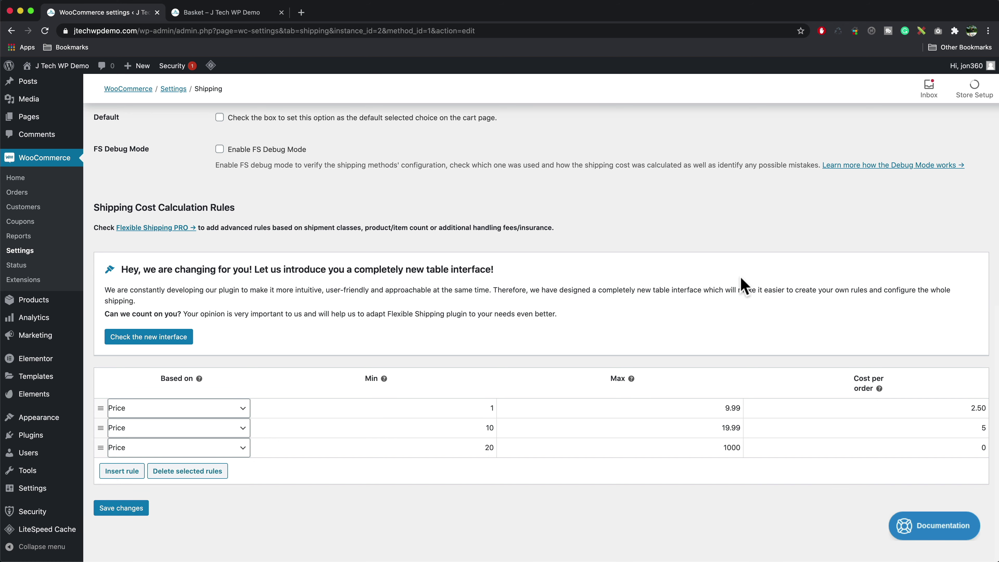
Tick Default under Advanced Options for Cost based shipping and save the settings
{"action": "scroll", "coordinate": [495, 502], "scroll_direction": "down", "scroll_amount": 4}
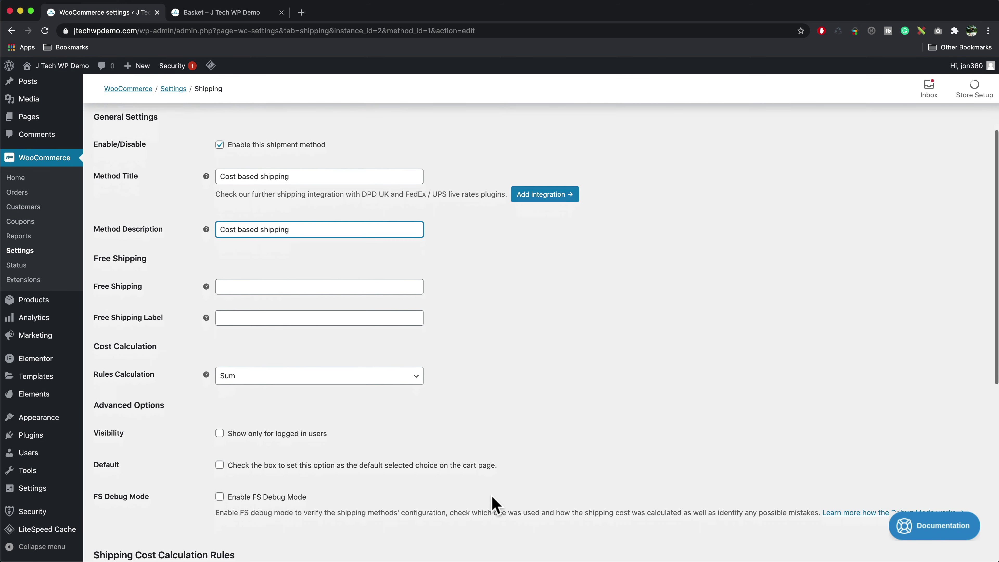
{"action": "scroll", "coordinate": [494, 504], "scroll_direction": "down", "scroll_amount": 9}
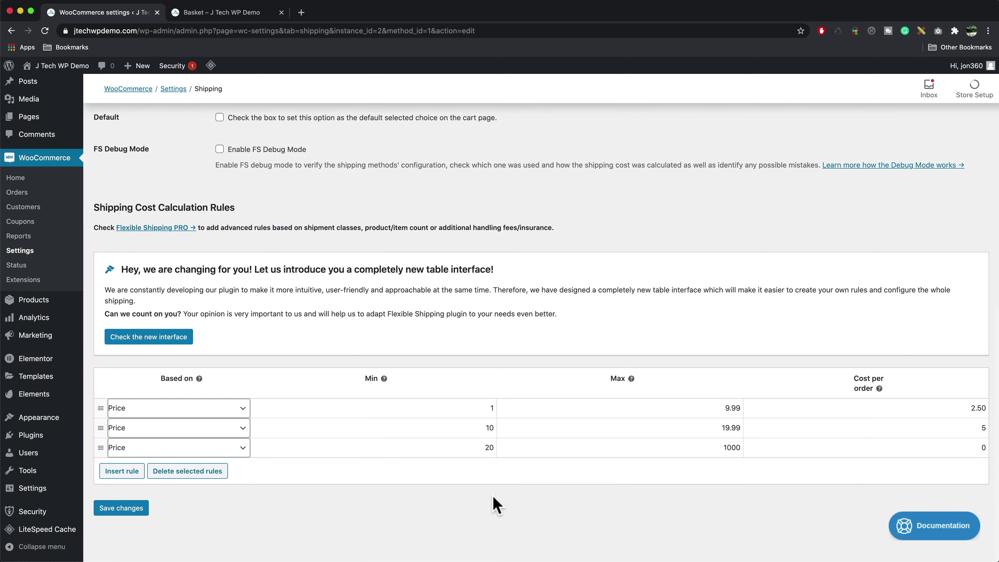
{"action": "scroll", "coordinate": [493, 498], "scroll_direction": "up", "scroll_amount": 15}
{"action": "scroll", "coordinate": [276, 452], "scroll_direction": "down", "scroll_amount": 4}
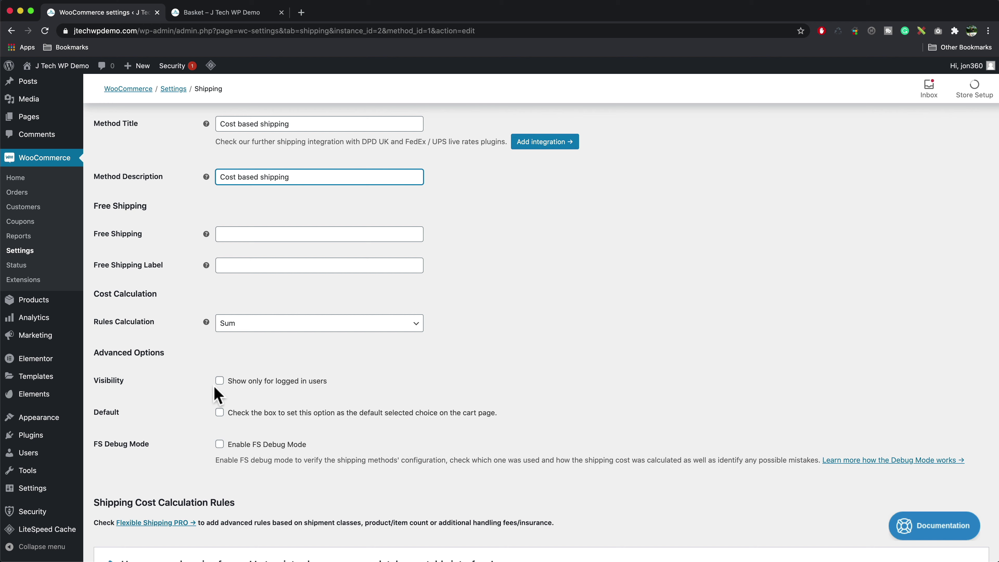
{"action": "left_click", "coordinate": [219, 412]}
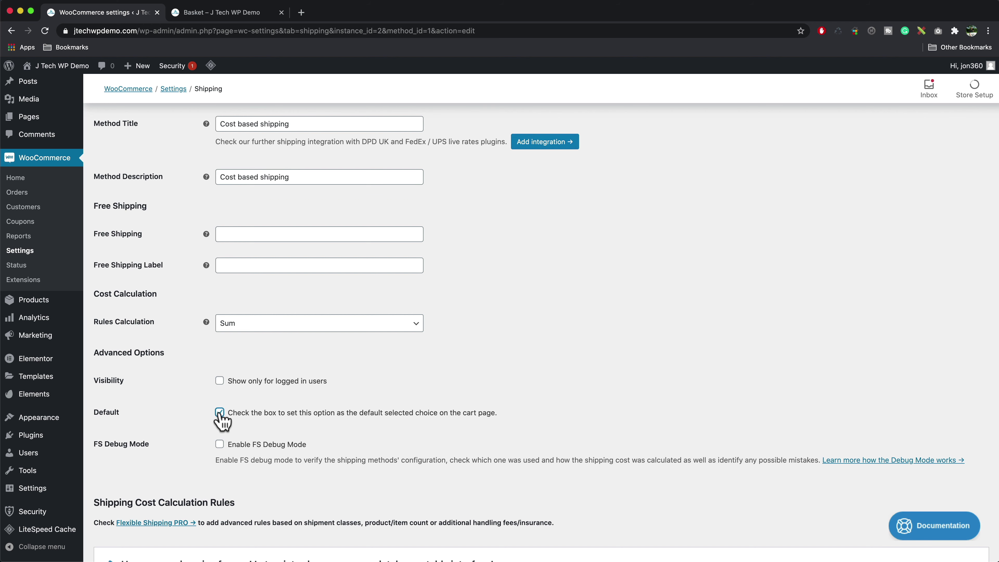
{"action": "scroll", "coordinate": [497, 378], "scroll_direction": "down", "scroll_amount": 6}
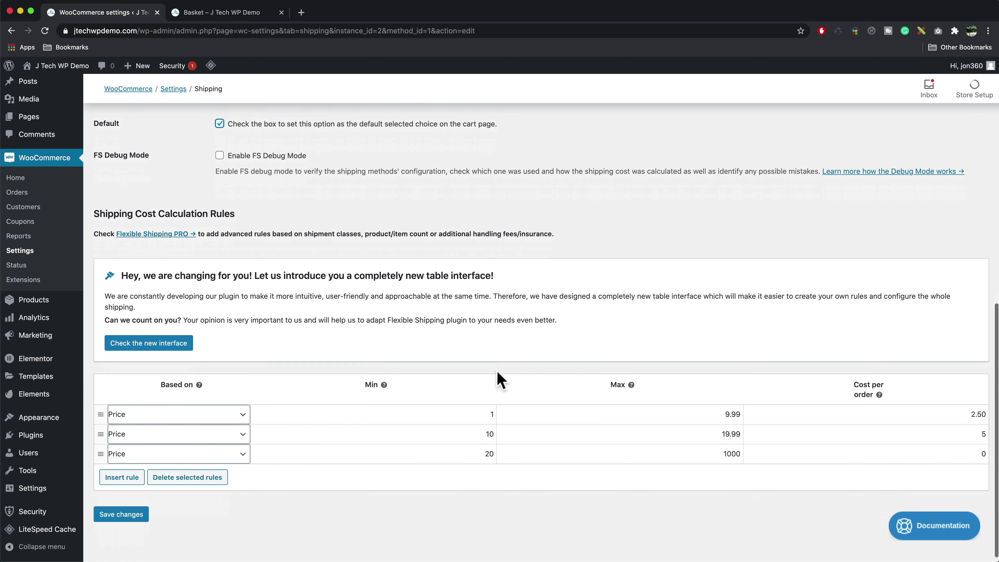
{"action": "left_click", "coordinate": [122, 508]}
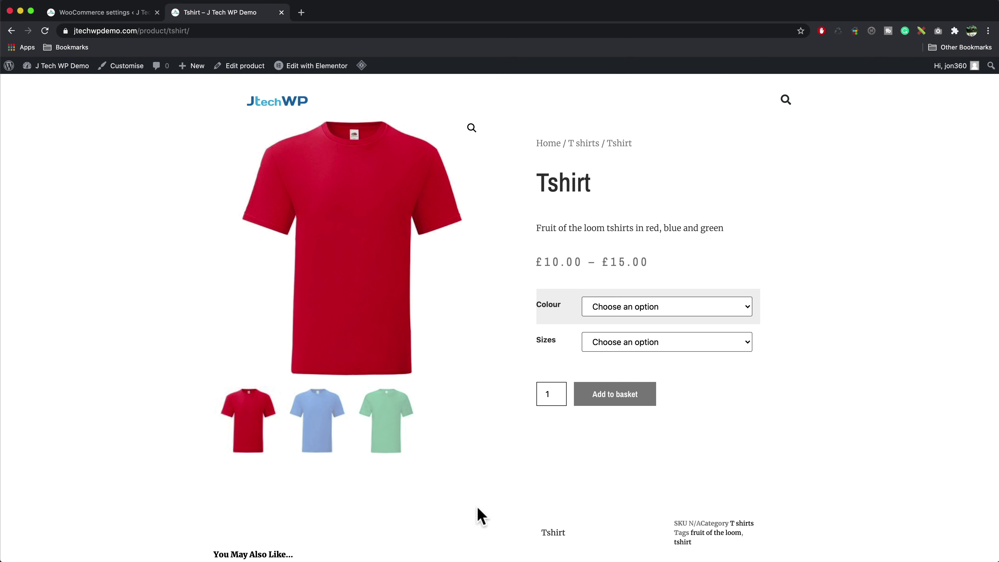
Add a Blue, Small Tshirt to the basket and update its quantity to 2
{"action": "left_click", "coordinate": [665, 308]}
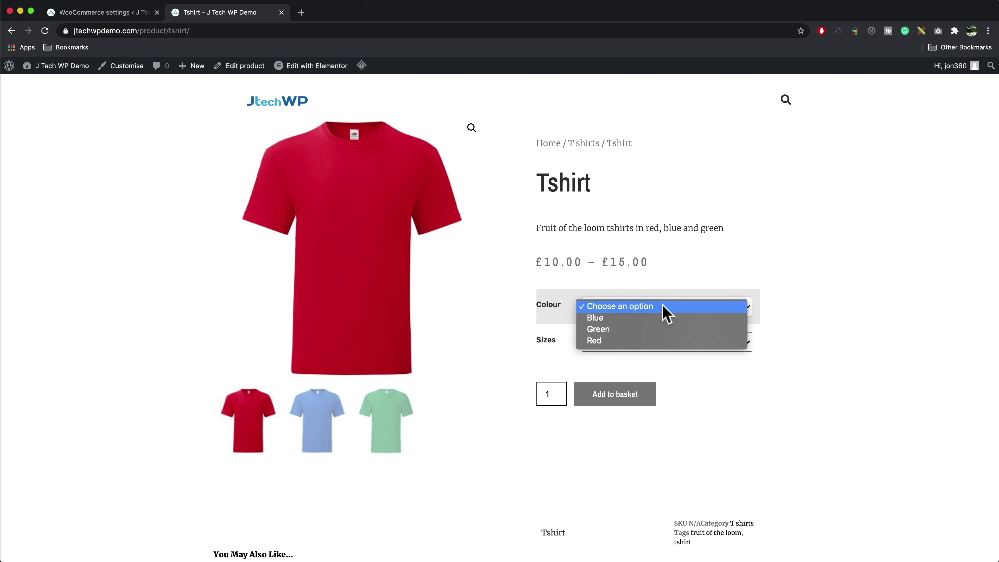
{"action": "left_click", "coordinate": [634, 319]}
{"action": "left_click", "coordinate": [623, 344]}
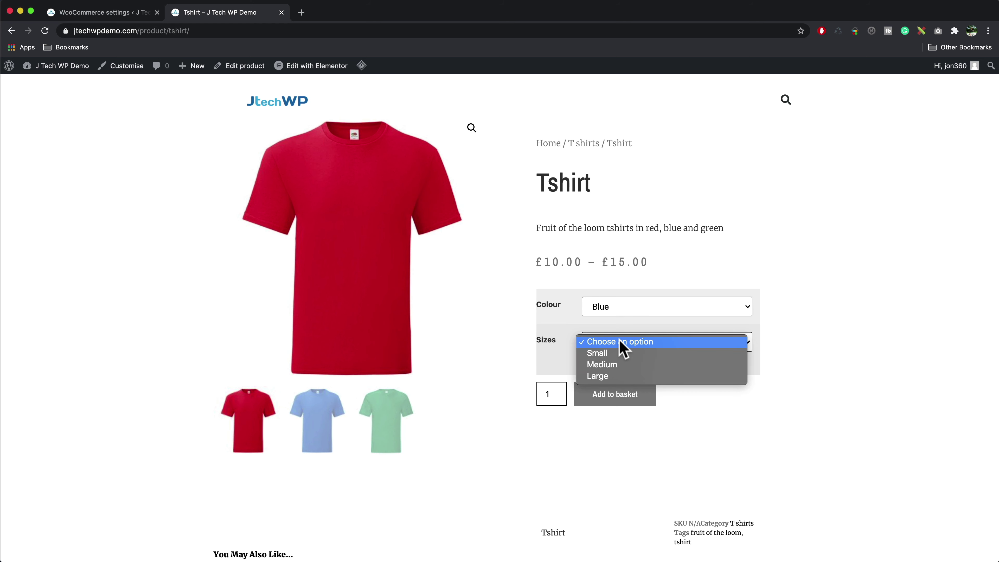
{"action": "left_click", "coordinate": [615, 353]}
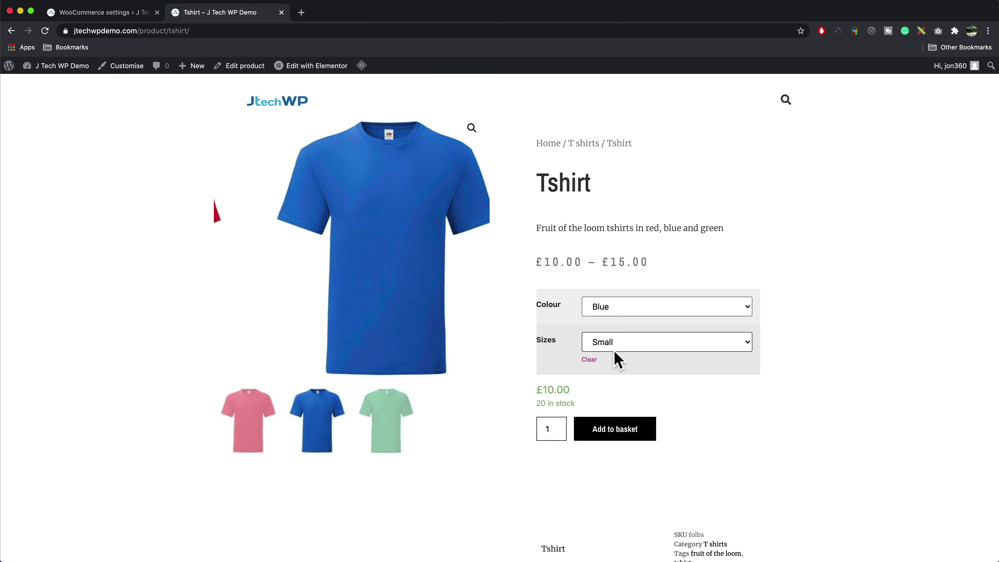
{"action": "left_click", "coordinate": [616, 430]}
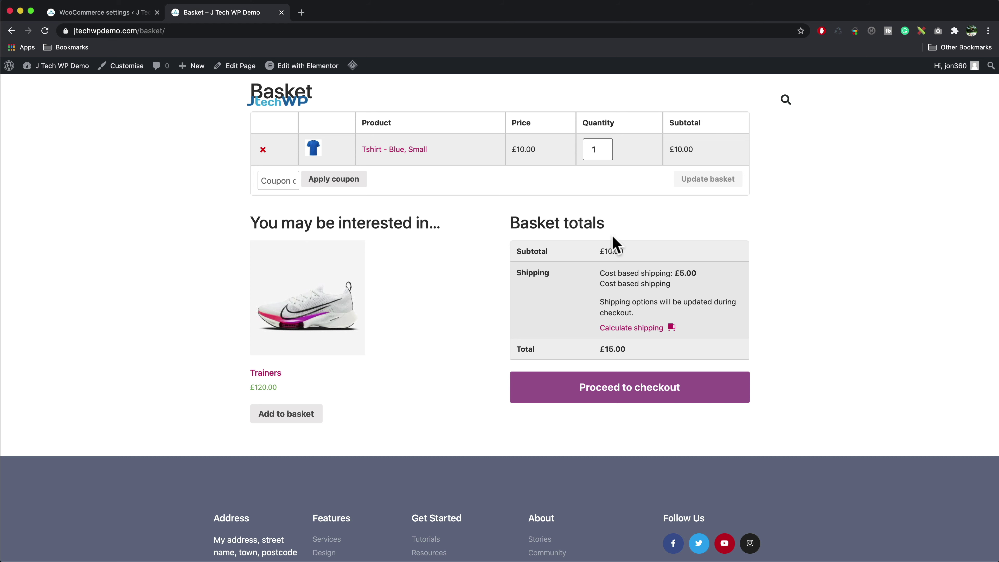
{"action": "left_click", "coordinate": [600, 147]}
{"action": "left_click", "coordinate": [713, 182]}
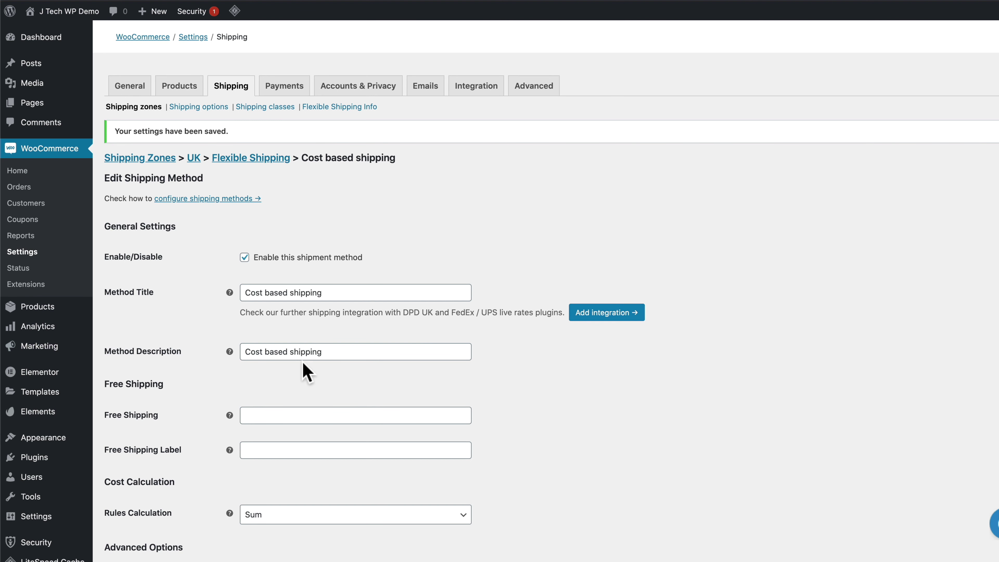
Delete the Cost based shipping Method Description text and save the settings
{"action": "left_click_drag", "start_coordinate": [327, 350], "coordinate": [220, 361]}
{"action": "key", "text": "BackSpace"}
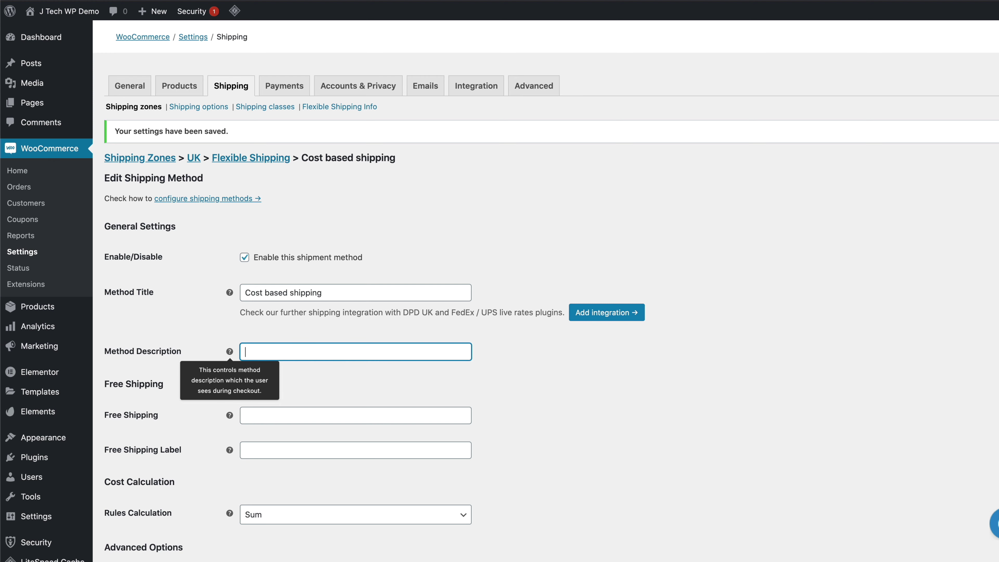
{"action": "scroll", "coordinate": [226, 354], "scroll_direction": "down", "scroll_amount": 15}
{"action": "left_click", "coordinate": [140, 508]}
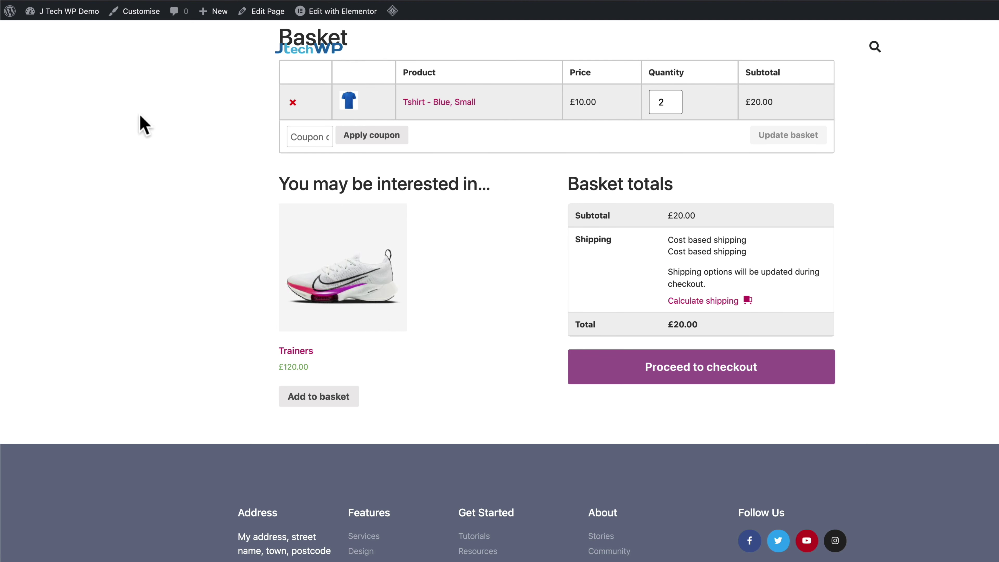
Reload the basket to confirm Cost based shipping is listed with a £20.00 total
{"action": "key", "text": "super+r"}
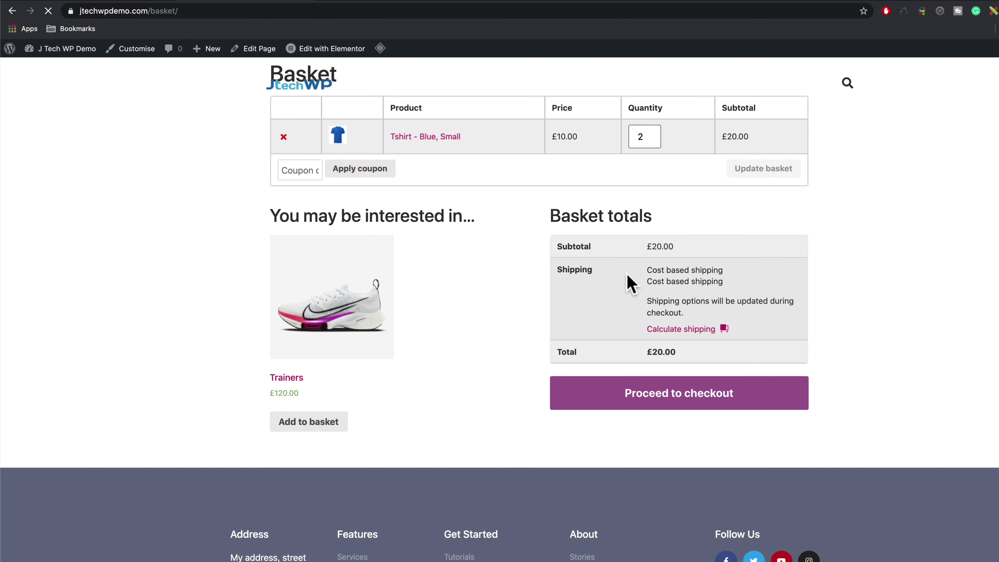